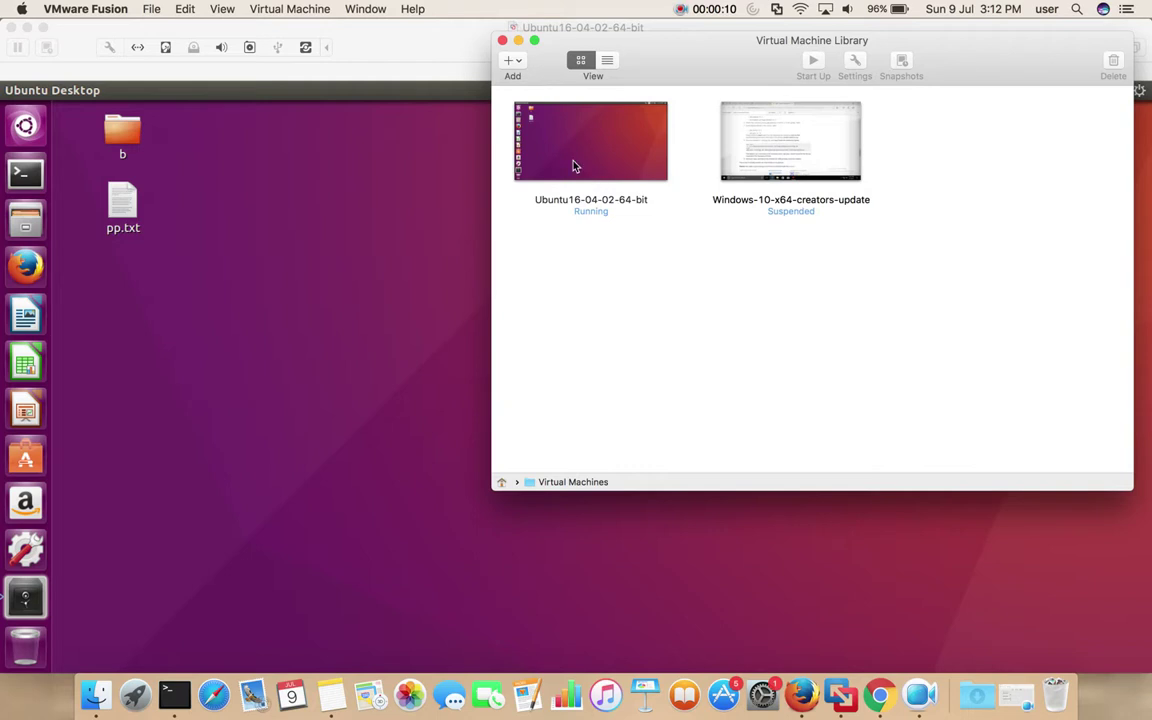
Step: Bring the running Ubuntu16-04-02-64-bit VM window in front of the Virtual Machine Library
left_click(289, 10)
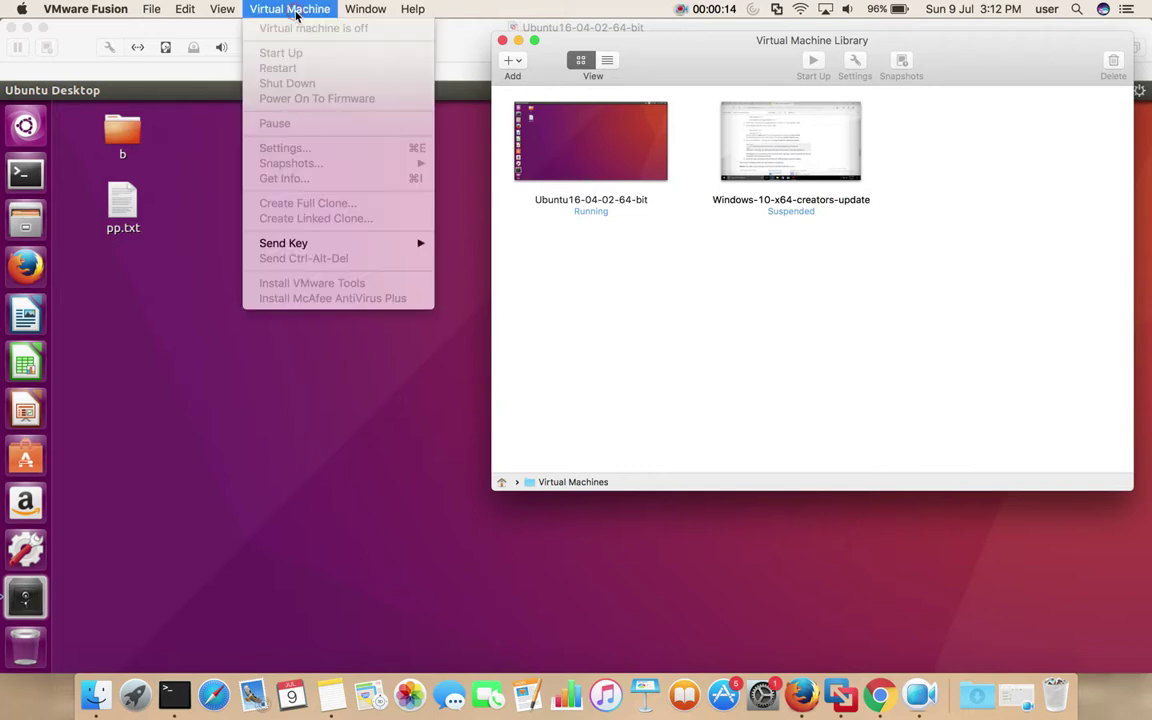
left_click(209, 157)
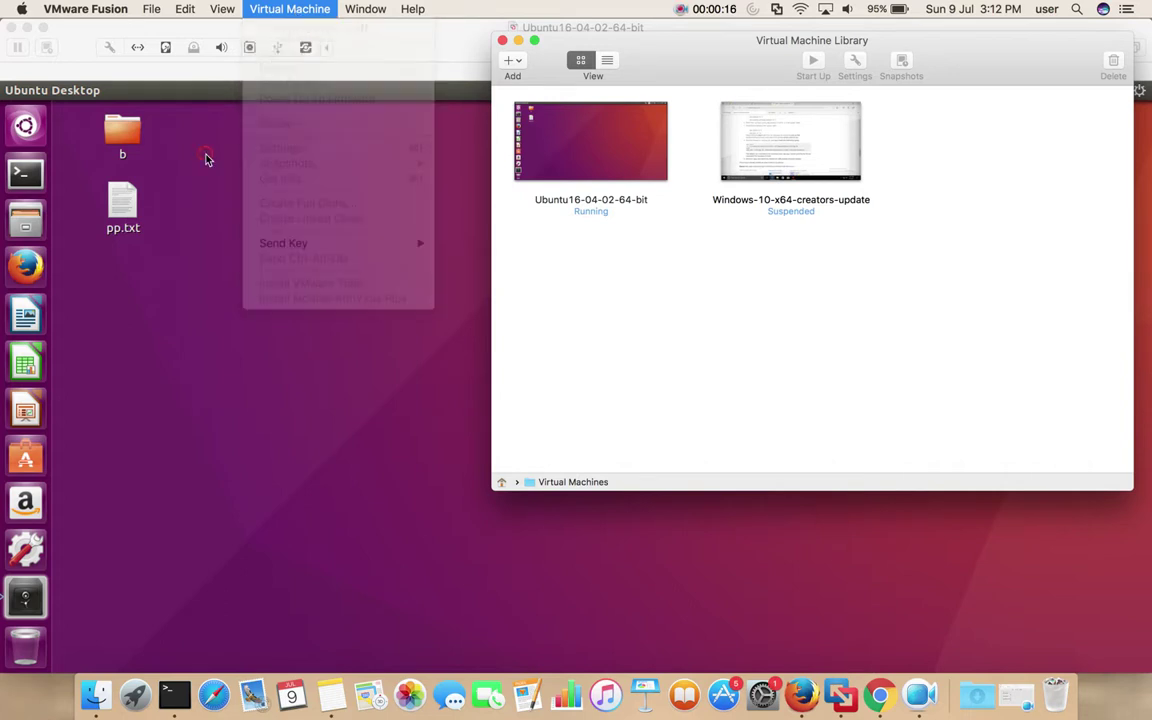
Step: Choose Virtual Machine > Reinstall VMware Tools and confirm Install to connect the installer CD
left_click(291, 9)
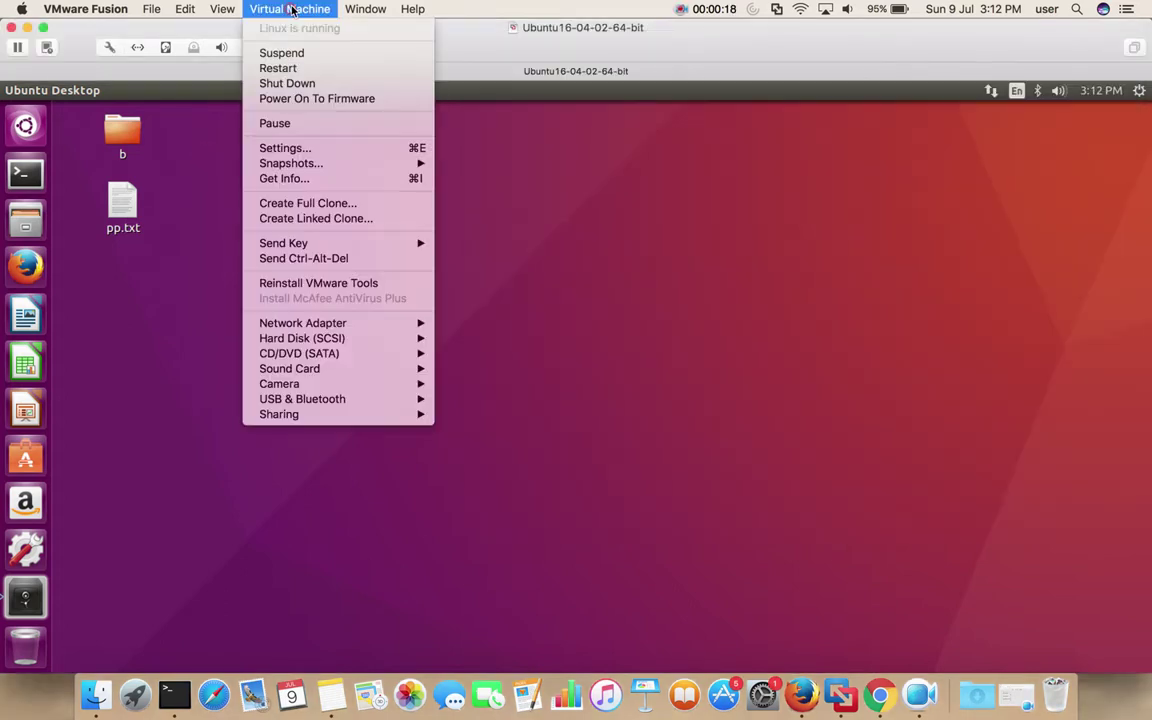
left_click(310, 285)
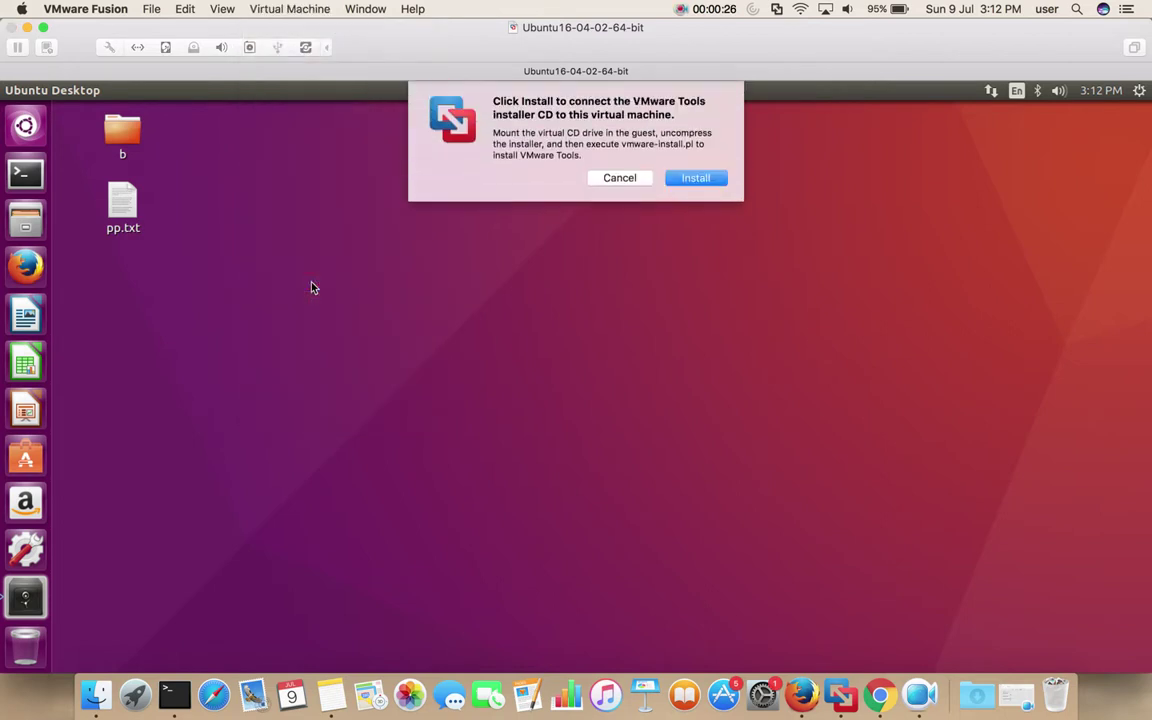
left_click(695, 180)
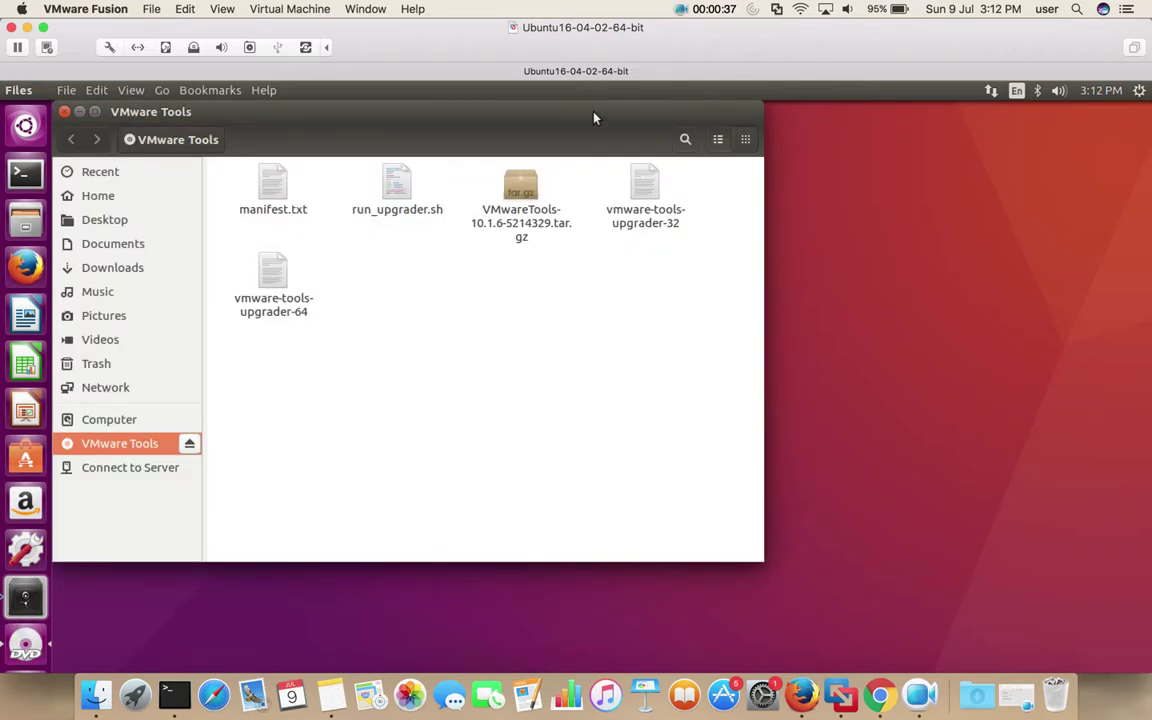
Step: Extract VMwareTools-10.1.6-5214329.tar.gz from the VMware Tools disc into the Downloads folder
left_click_drag(593, 118, 779, 220)
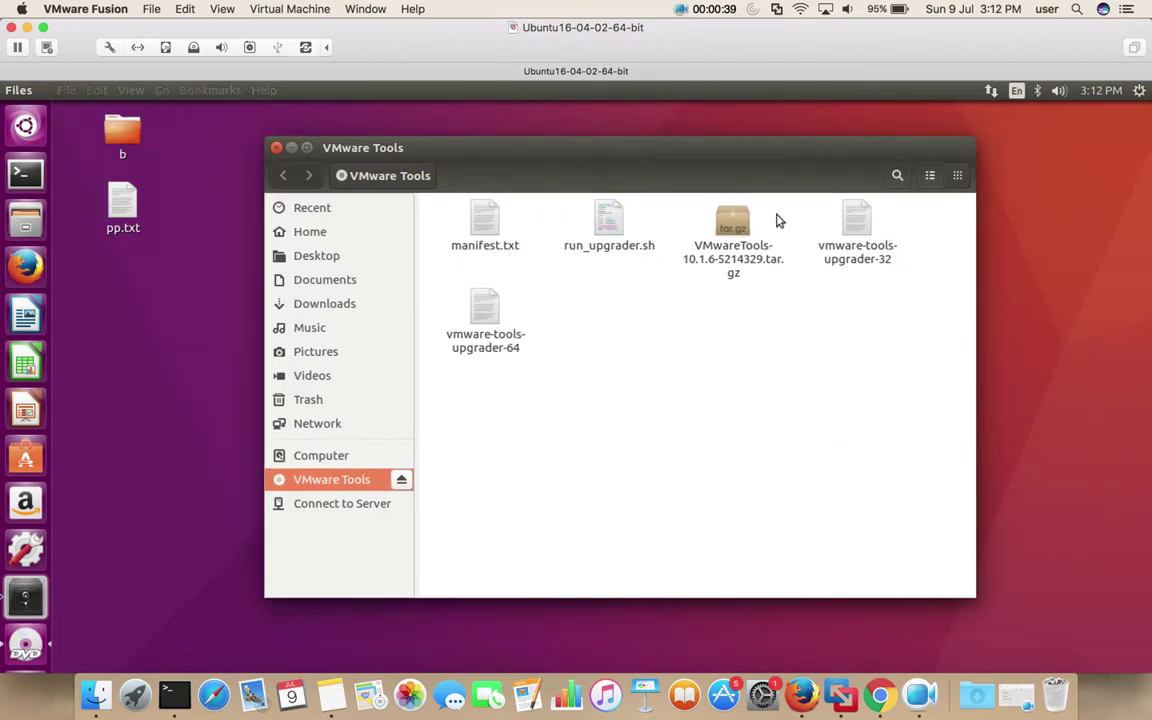
right_click(722, 256)
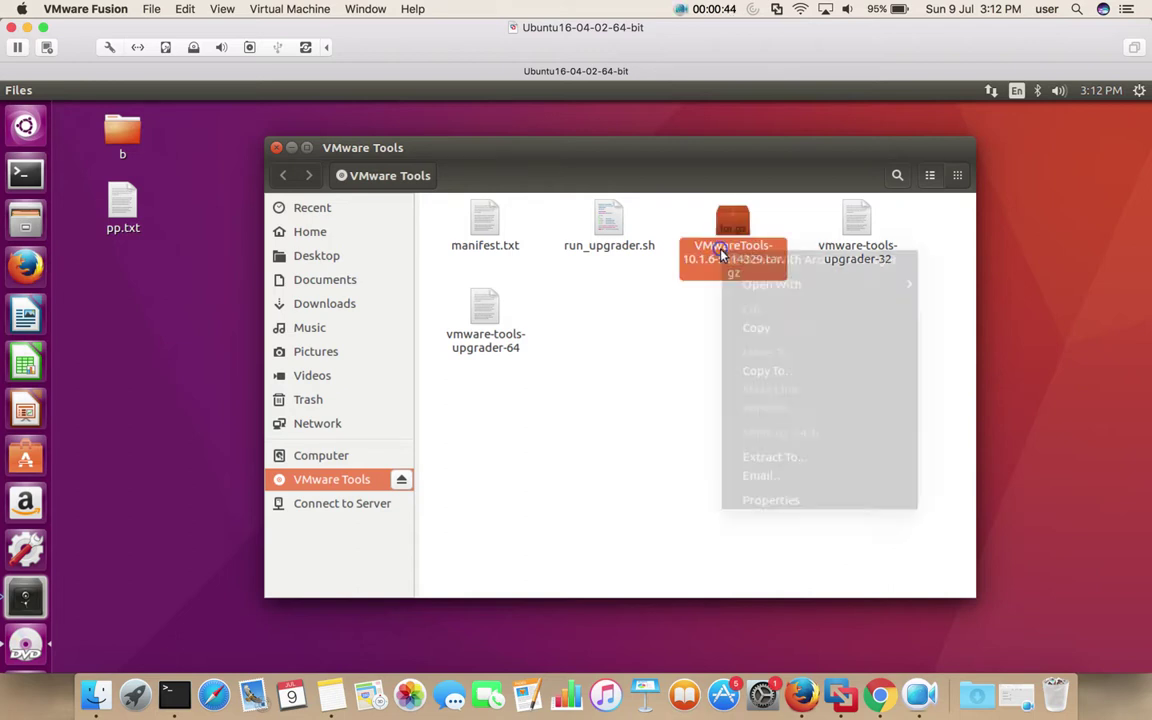
left_click(763, 462)
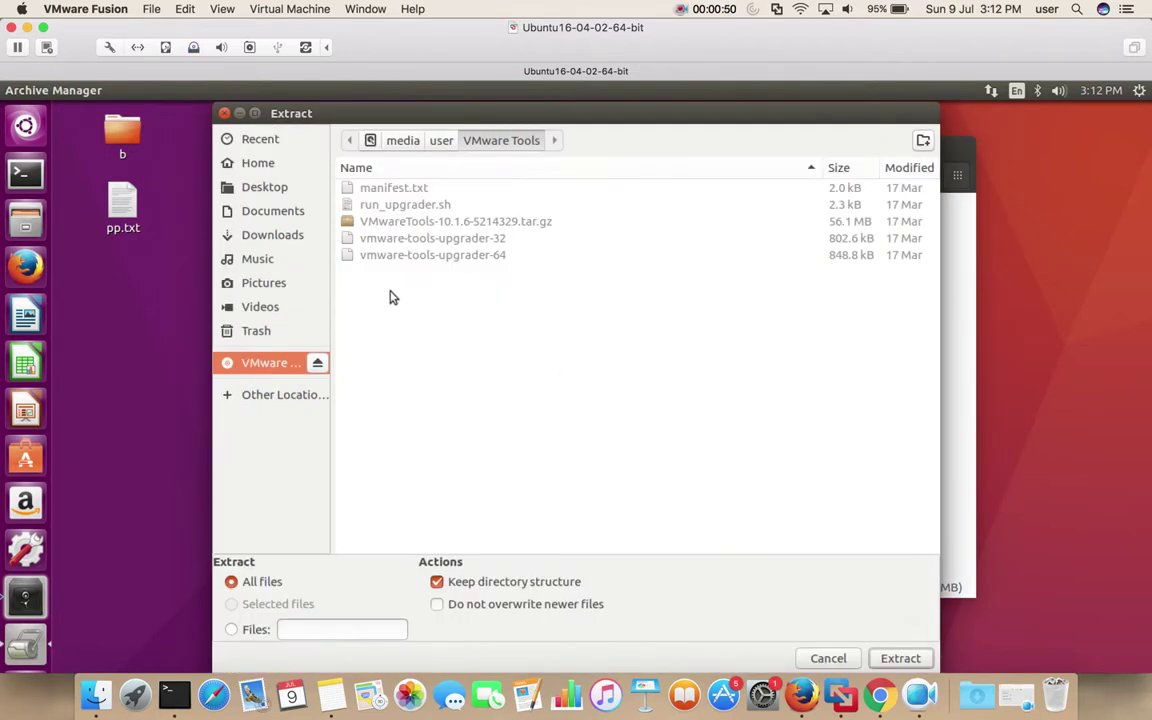
left_click(272, 236)
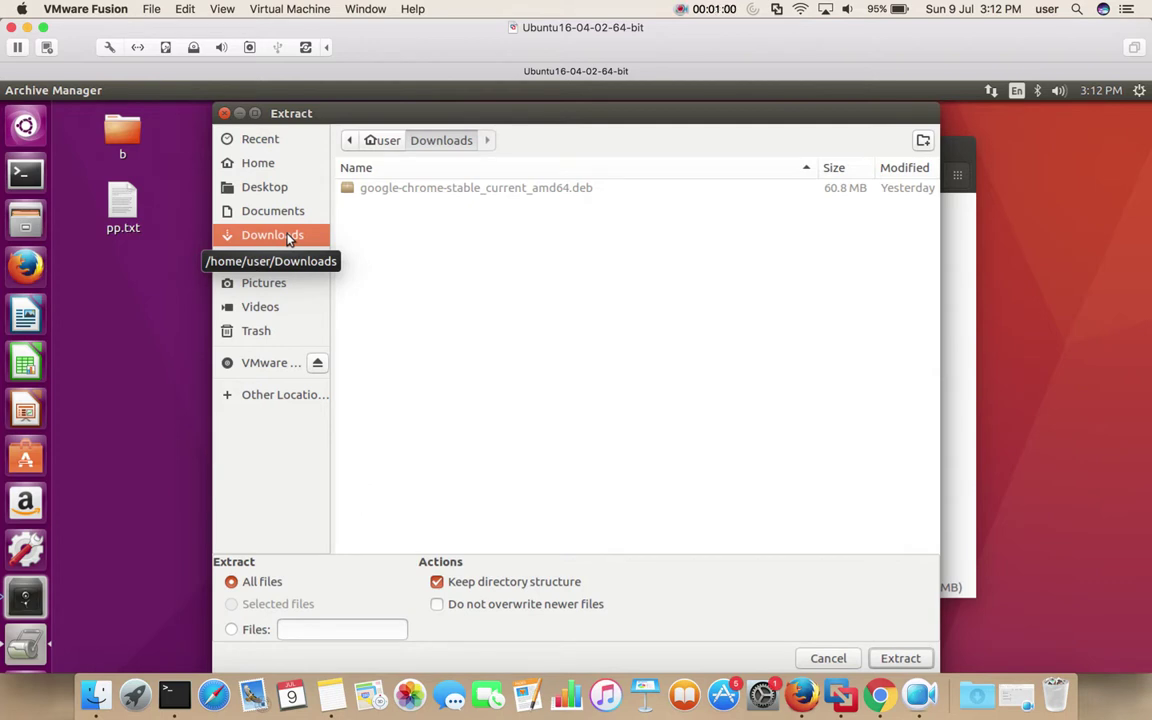
left_click(889, 660)
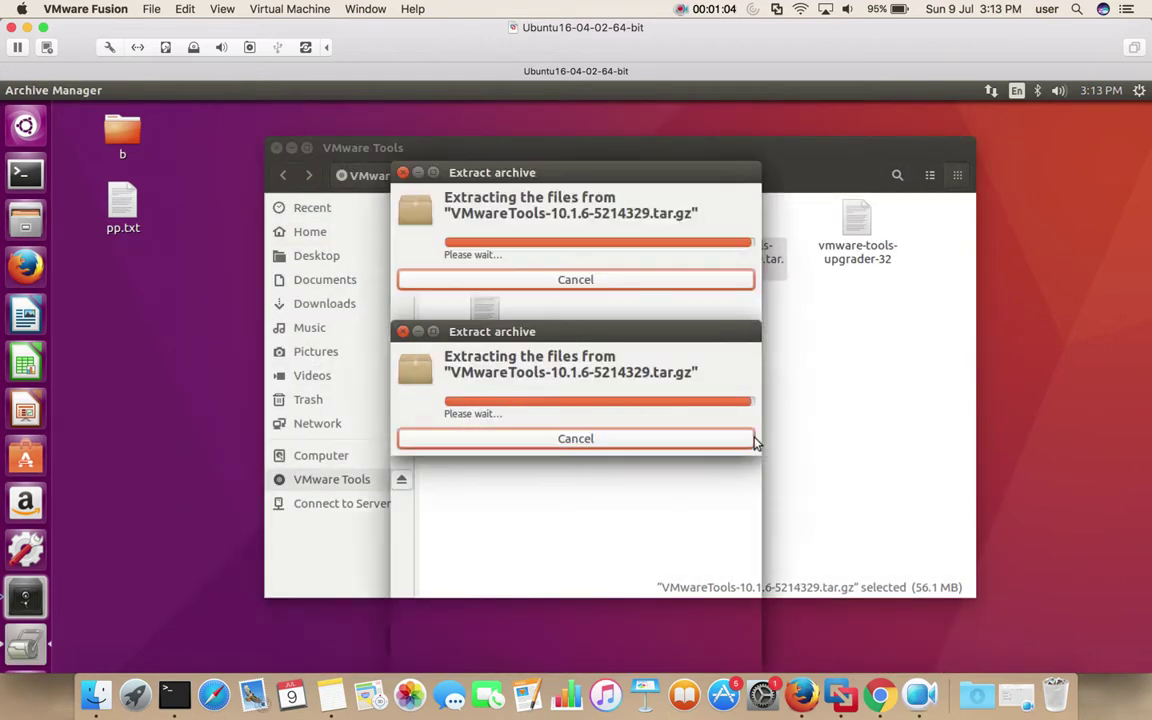
left_click(755, 444)
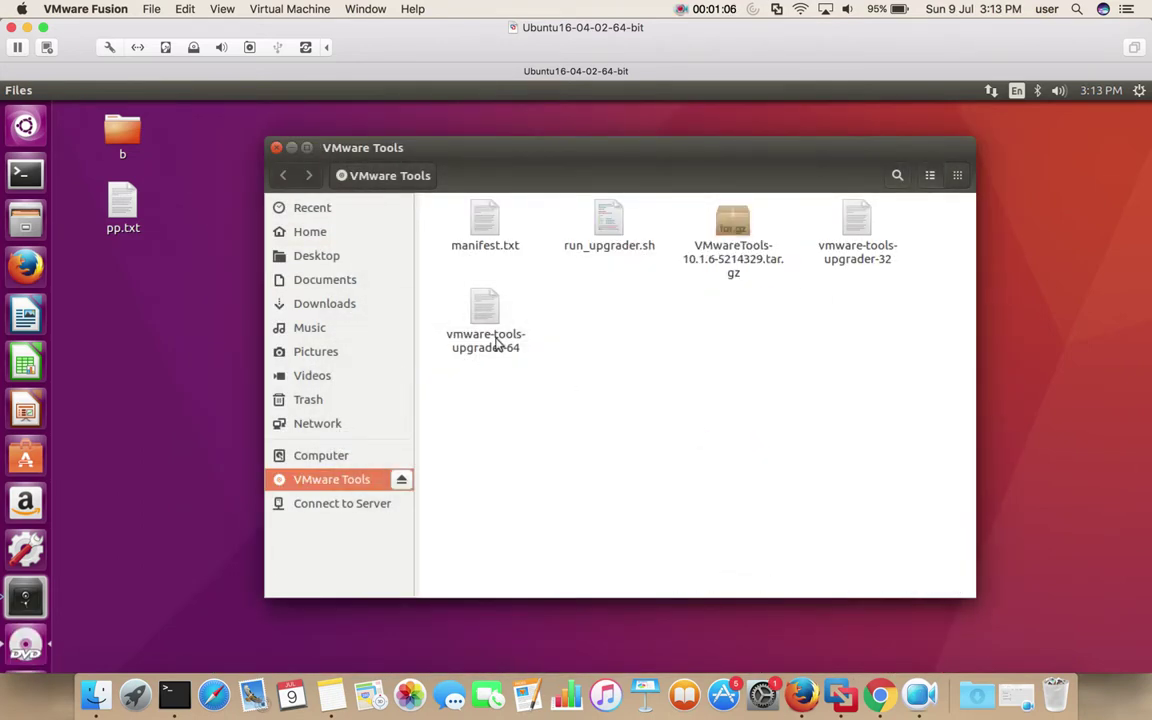
Step: Browse to Downloads/vmware-tools-distrib/bin in Files and launch a new Terminal window
left_click(351, 309)
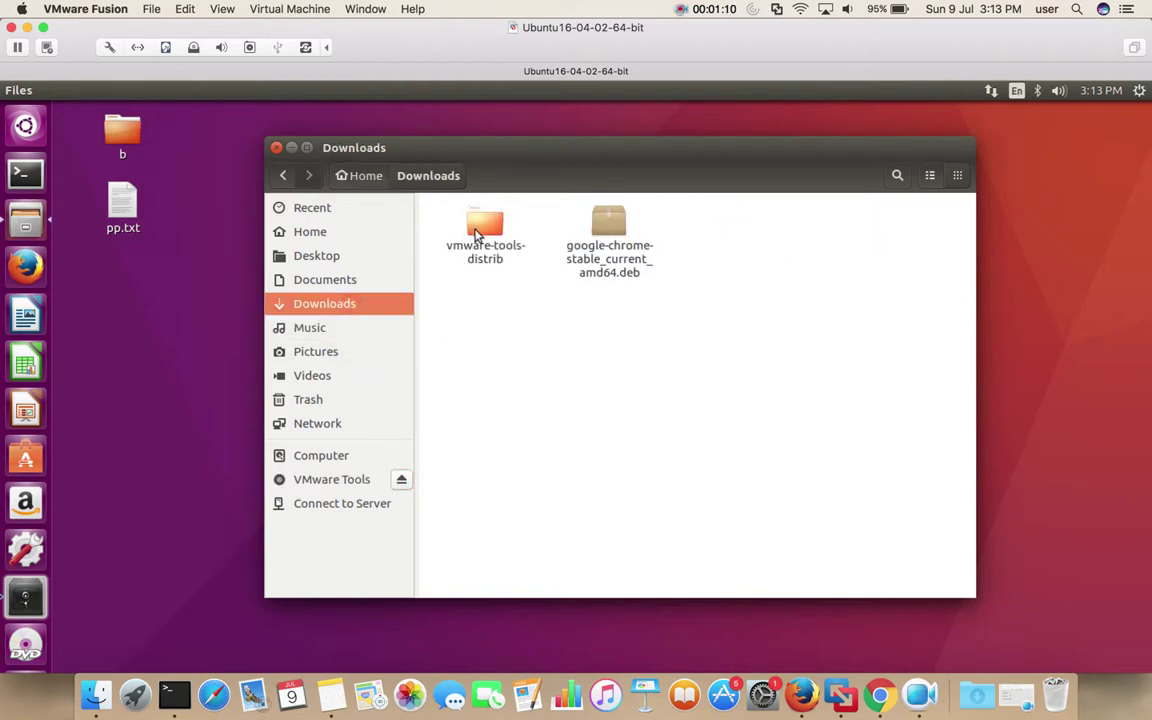
double_click(478, 229)
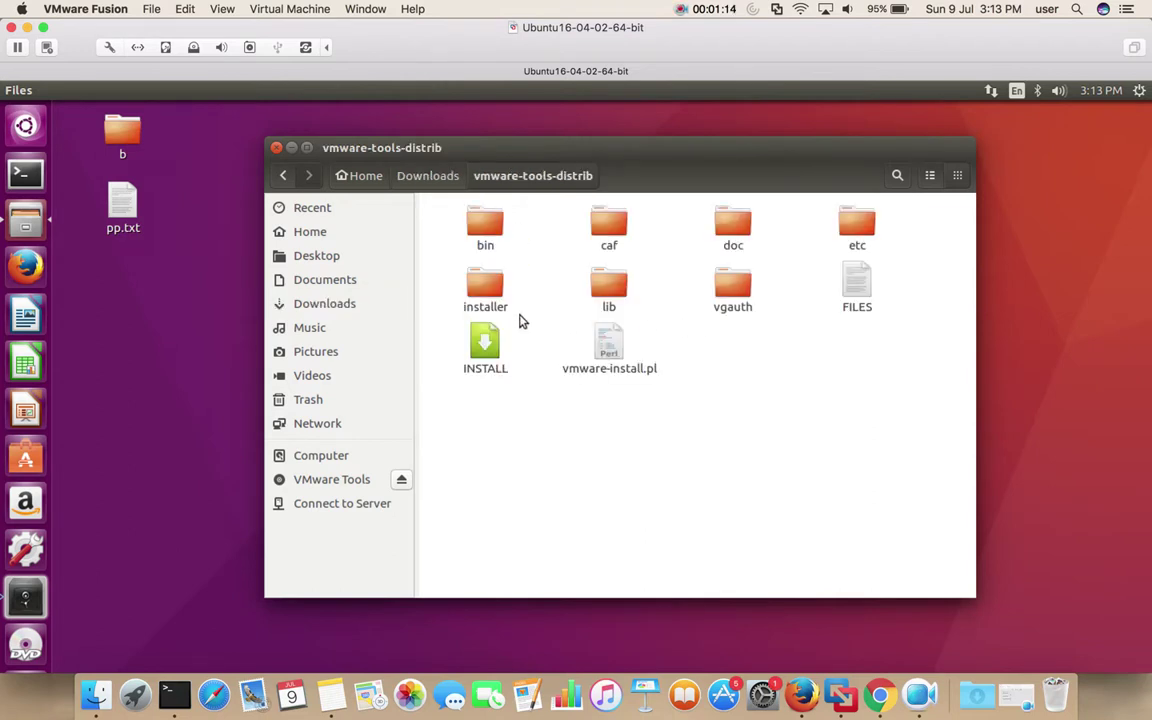
double_click(493, 293)
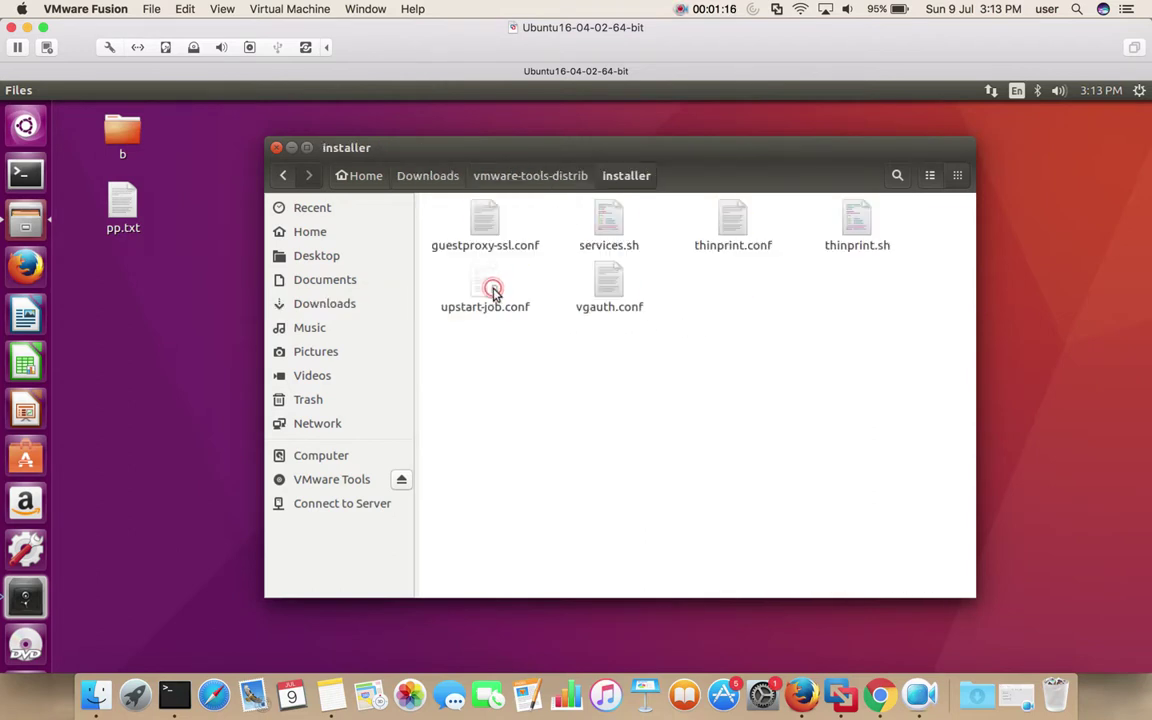
left_click(286, 178)
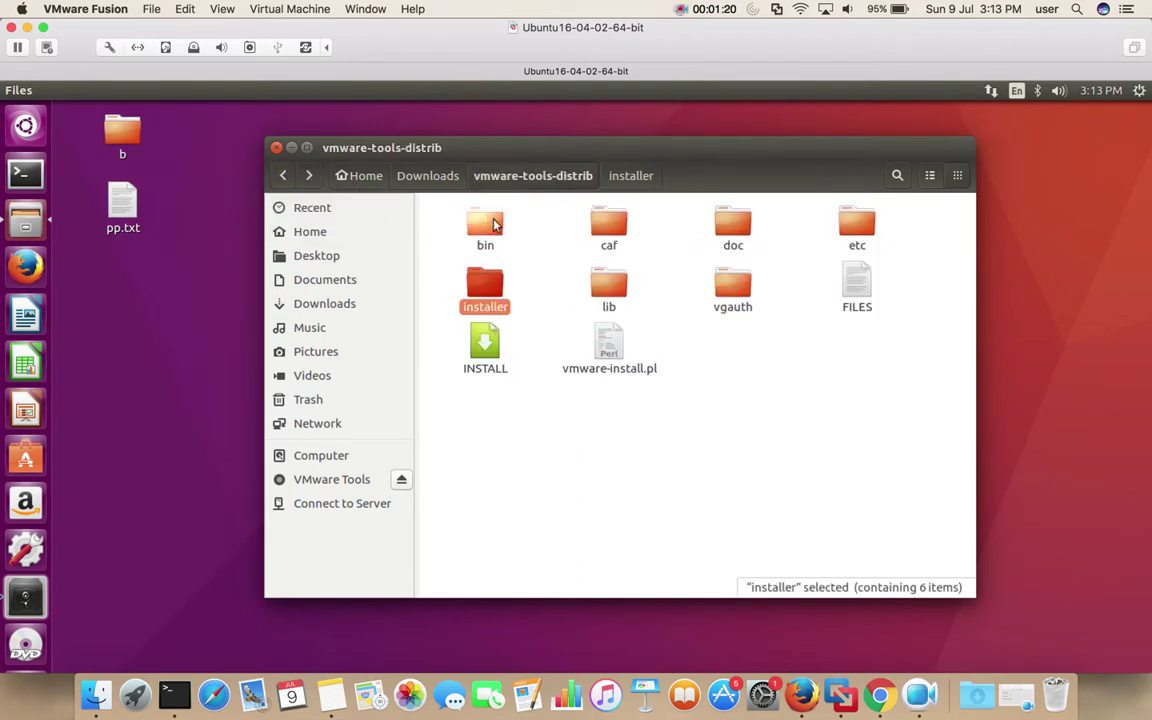
double_click(476, 228)
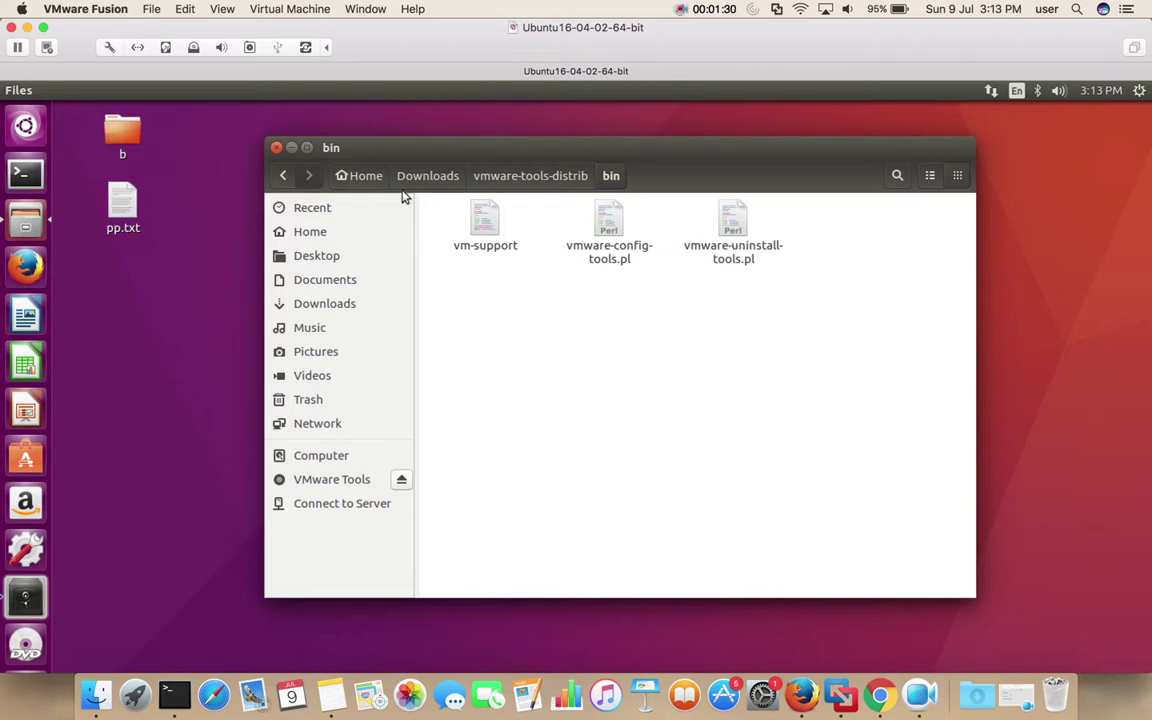
left_click(25, 173)
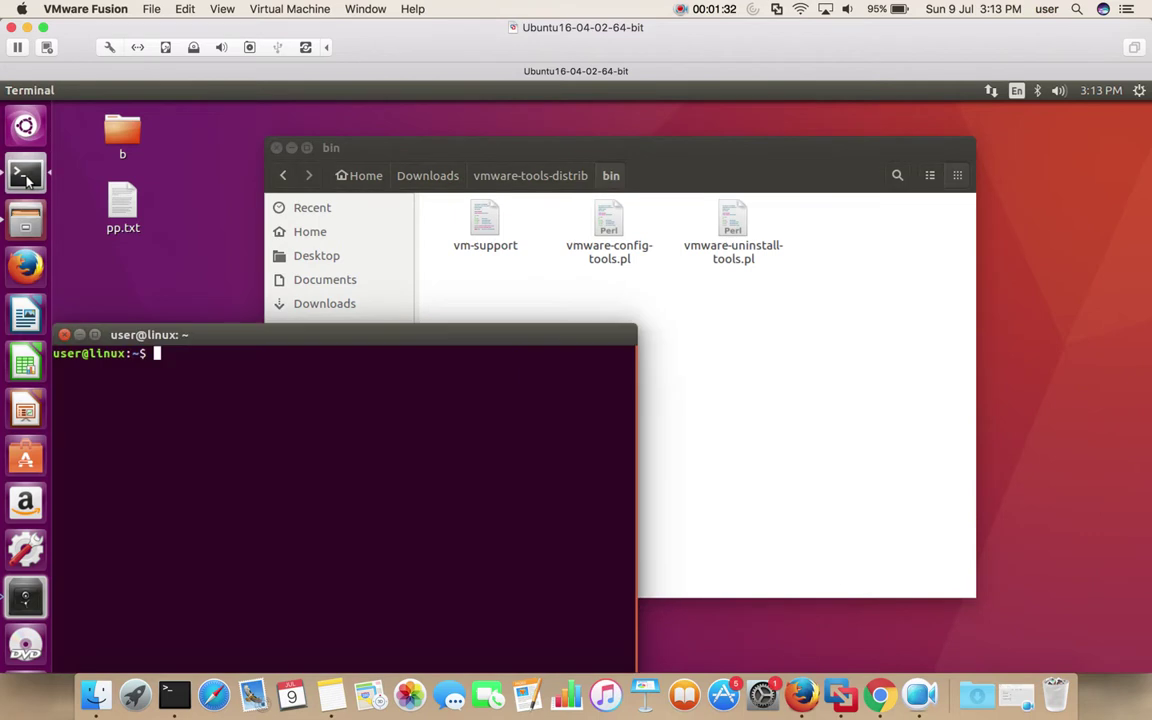
Step: Move the terminal up and cd into ~/Downloads/vmware-tools-distrib/bin using Tab completion
right_click(330, 333)
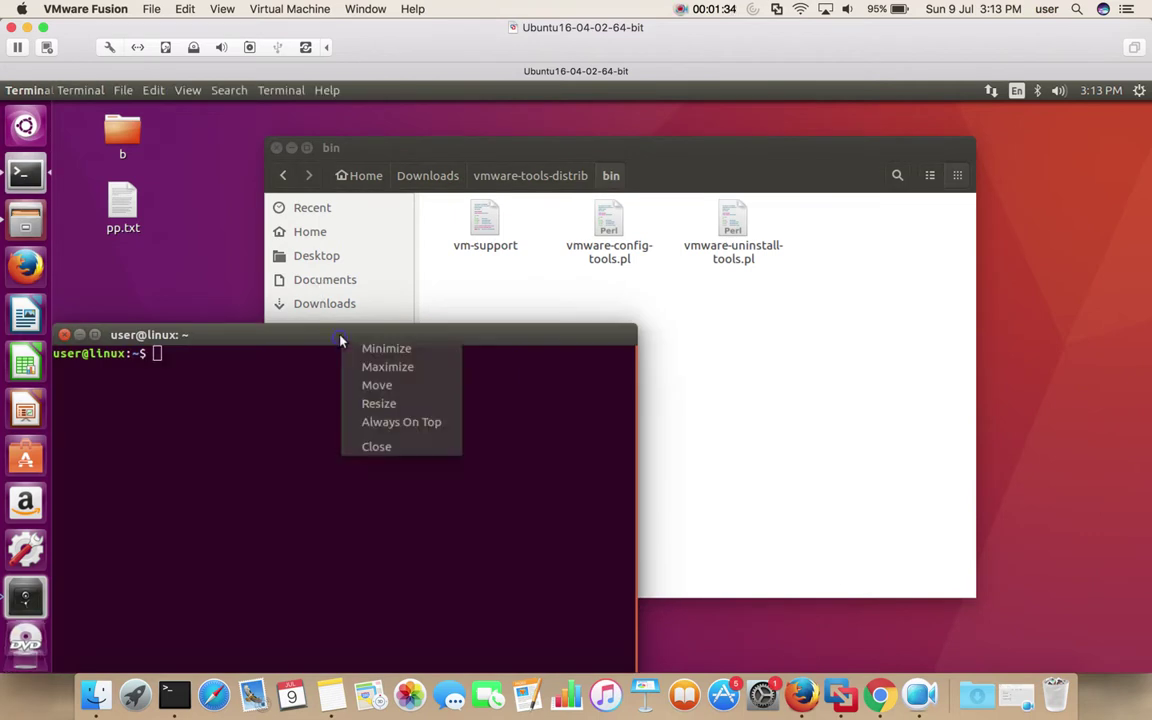
left_click(278, 344)
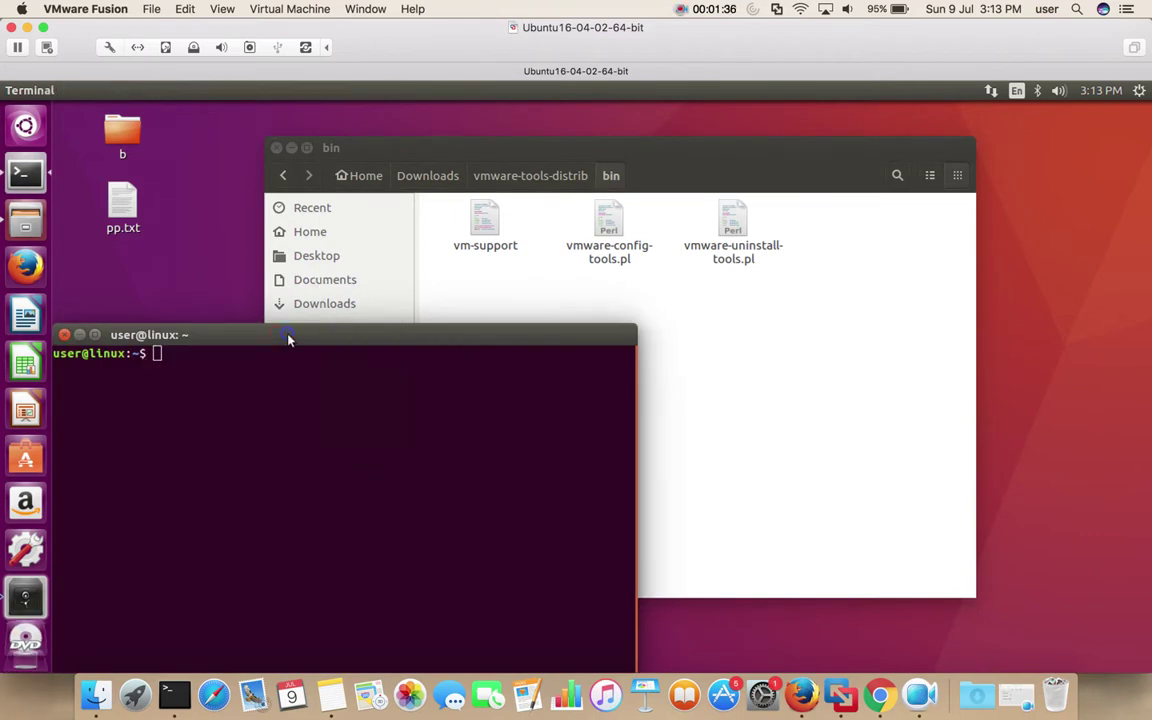
right_click(288, 340)
left_click(425, 331)
left_click_drag(105, 334, 345, 325)
type("cd ~/Do")
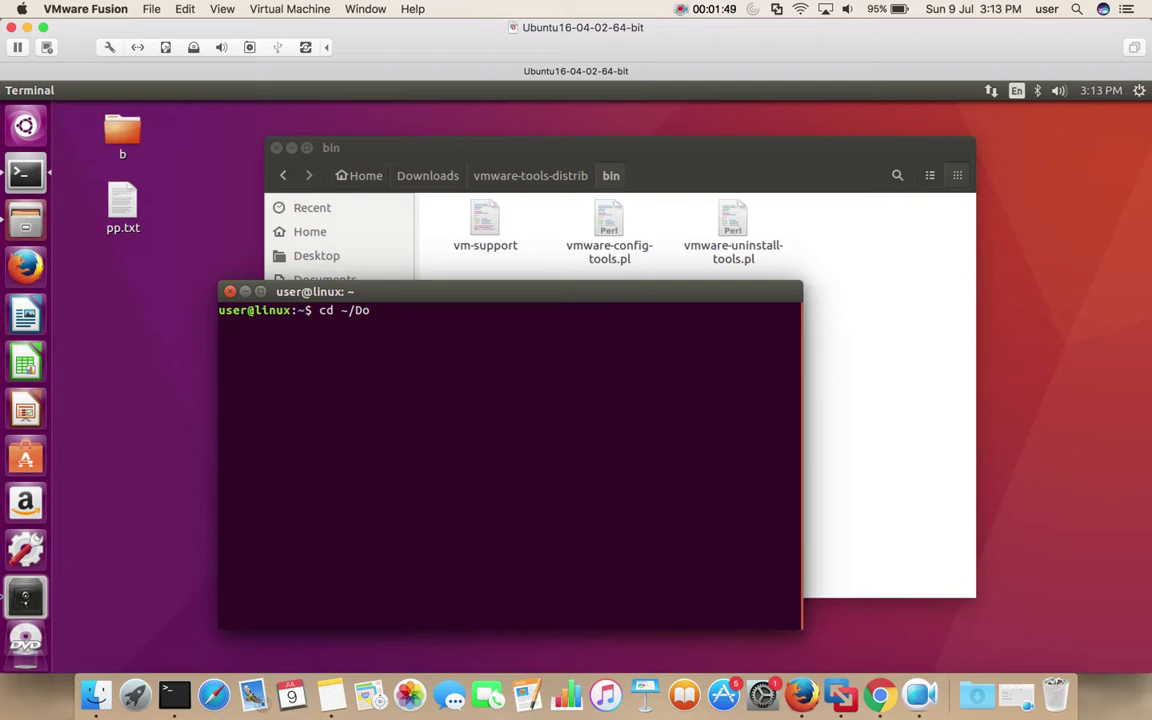
type("w")
key("Tab")
type("v")
key("Tab")
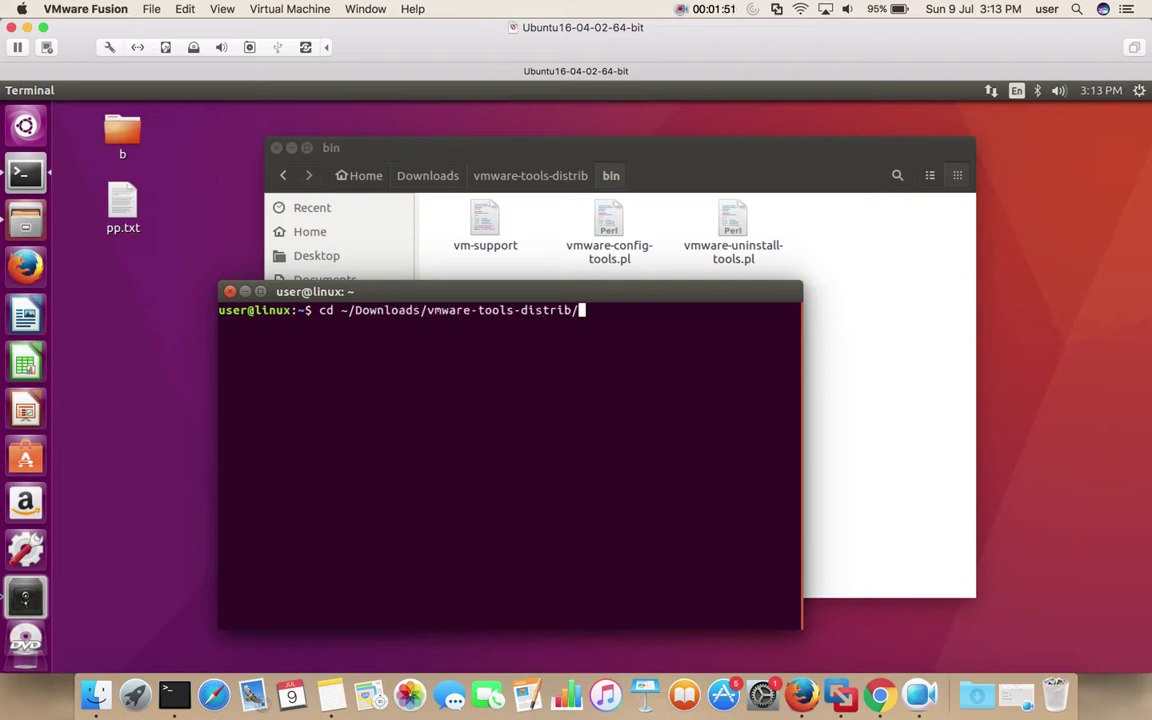
type("b")
key("Tab")
key("Return")
key("Return")
key("Return")
key("Return")
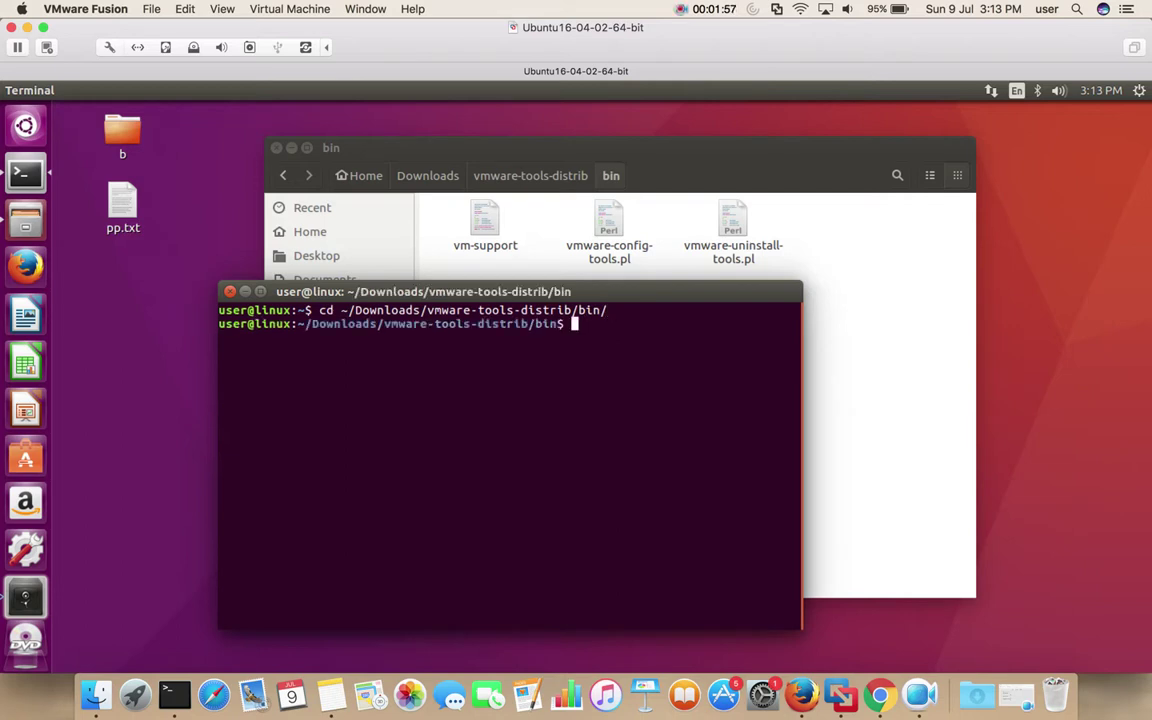
Step: List the bin folder and run sudo ./vmware-uninstall-tools.pl, entering the administrator password
type("ls")
key("Return")
key("Return")
key("Return")
key("Return")
type("sudo ")
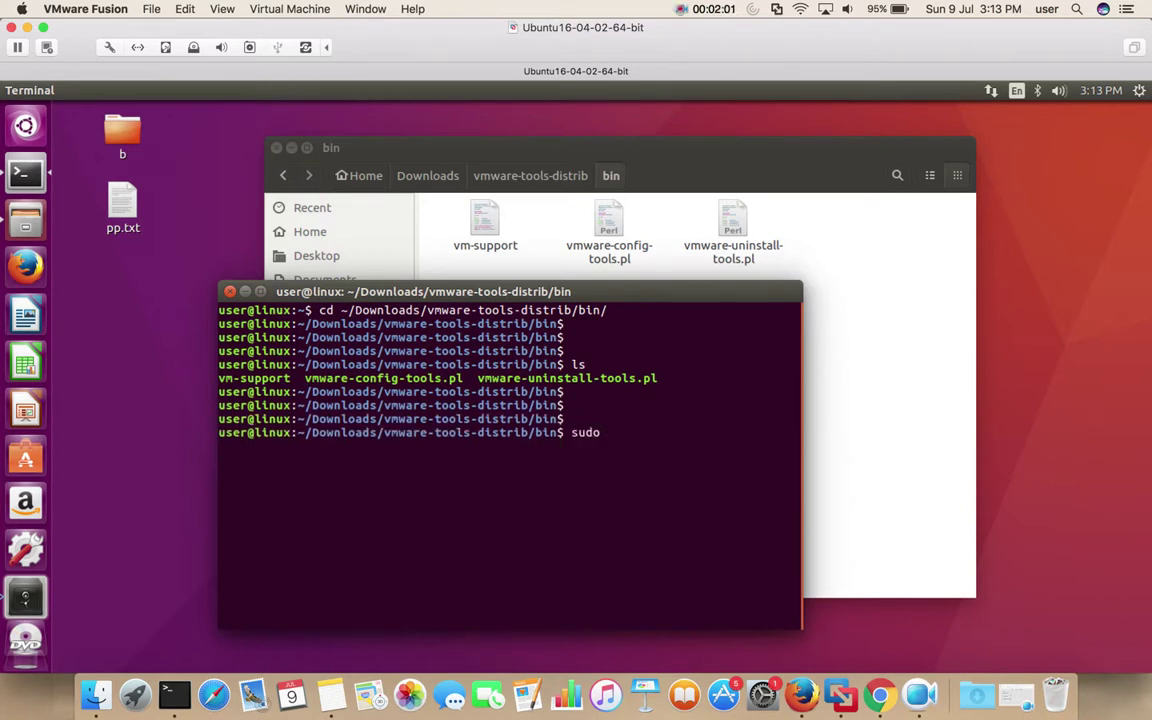
type("./vmware-u")
key("Tab")
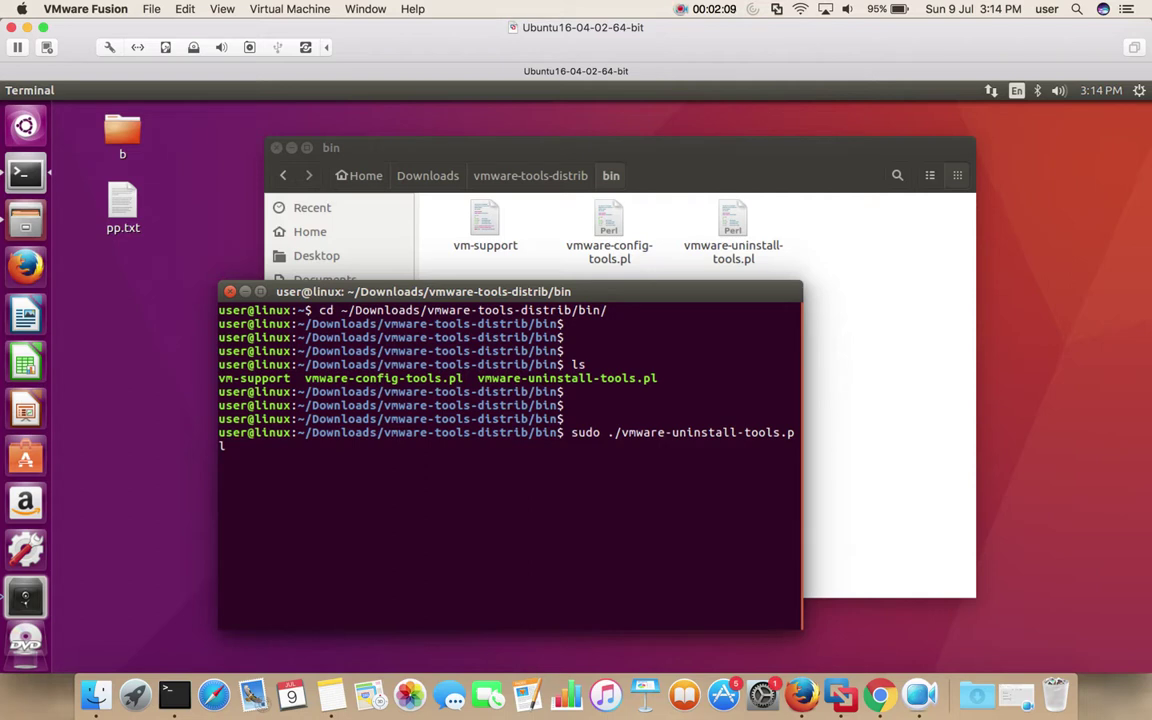
key("Return")
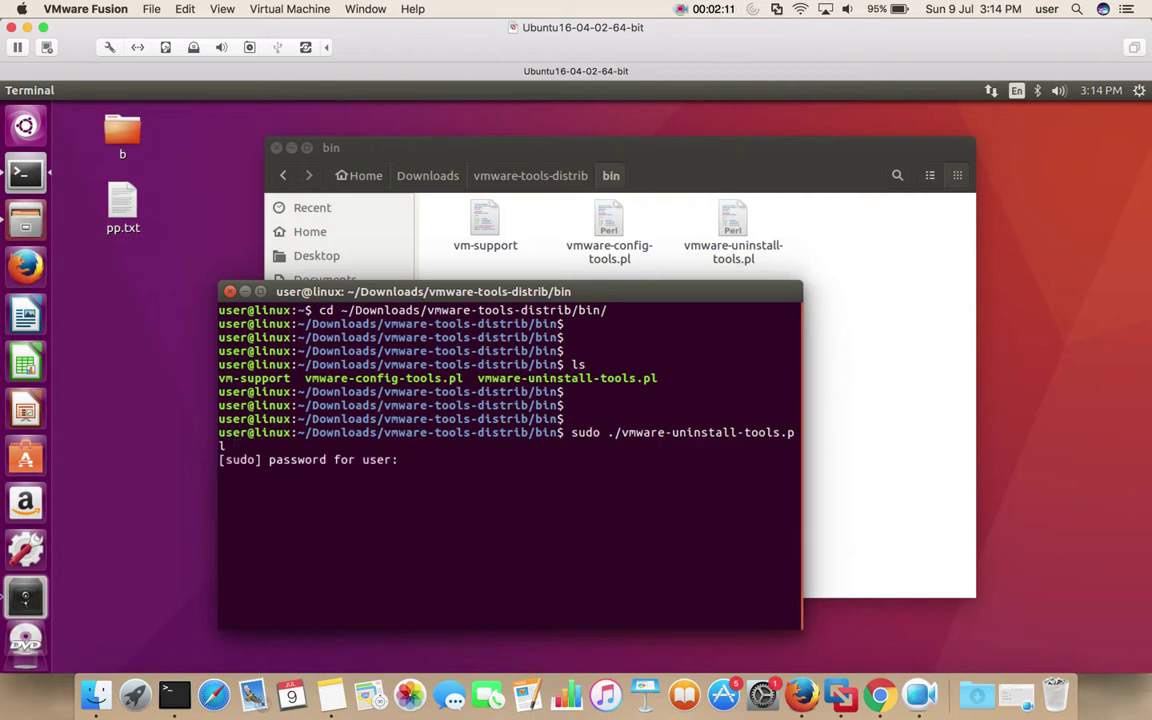
key("Return")
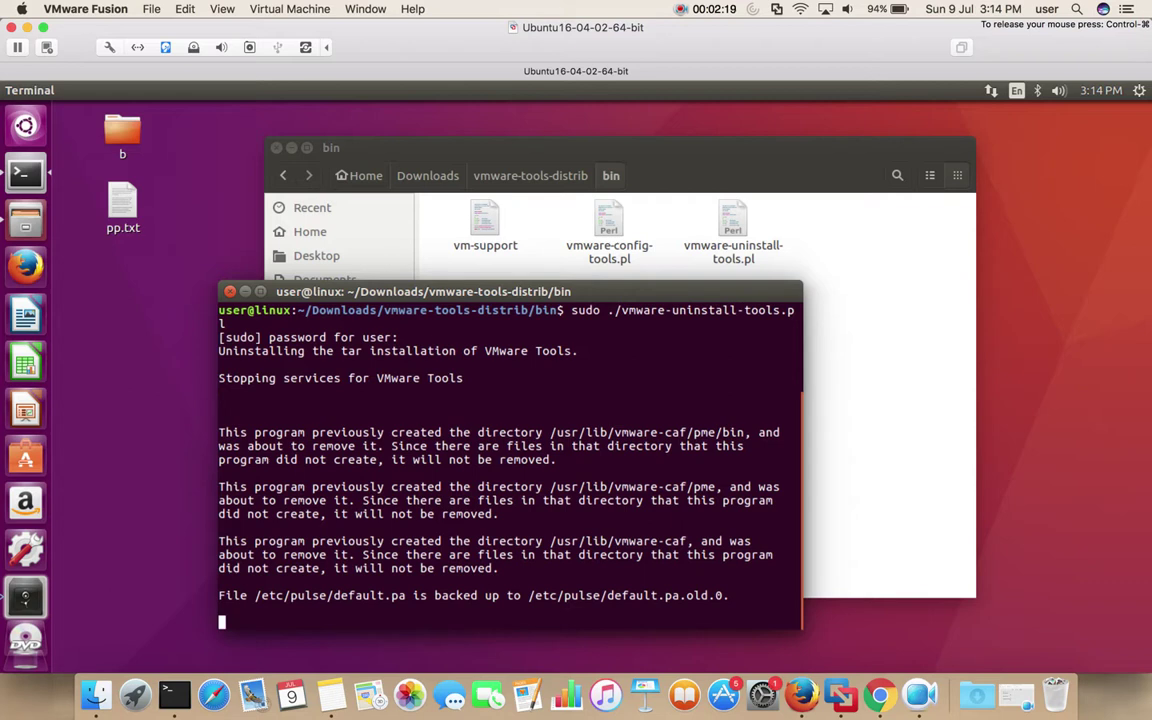
Step: Resize and maximize the terminal, then highlight the 'removal completed successfully' message
left_click_drag(525, 293, 511, 222)
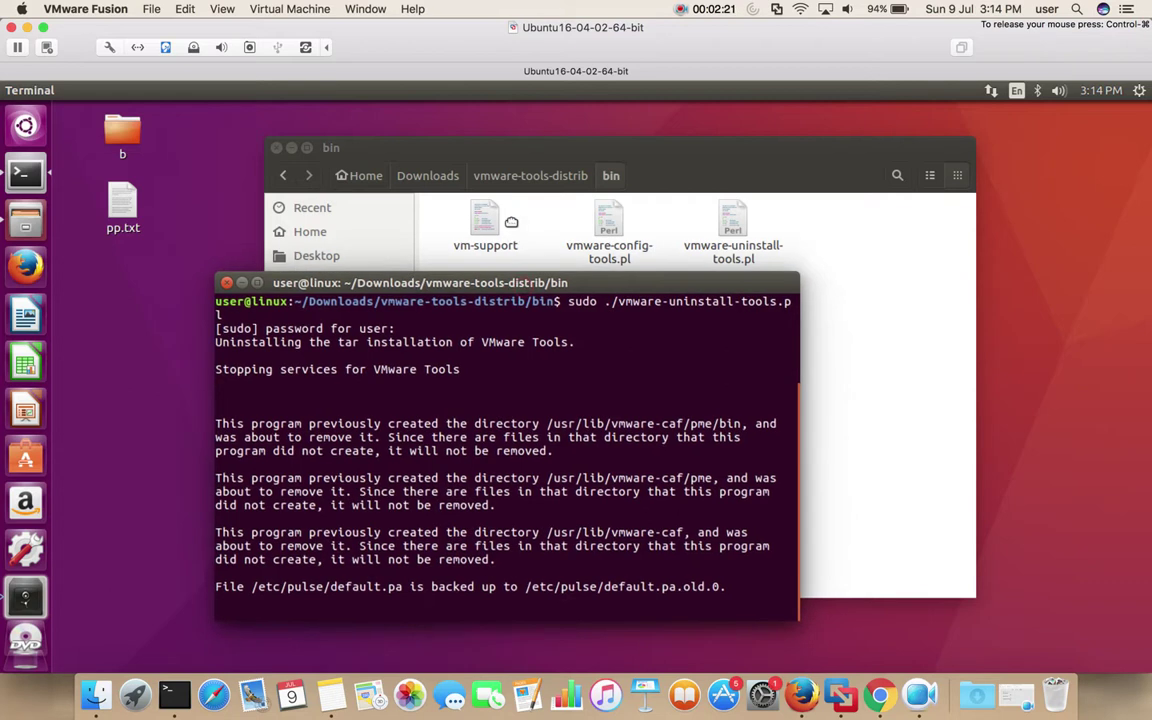
left_click_drag(585, 289, 600, 196)
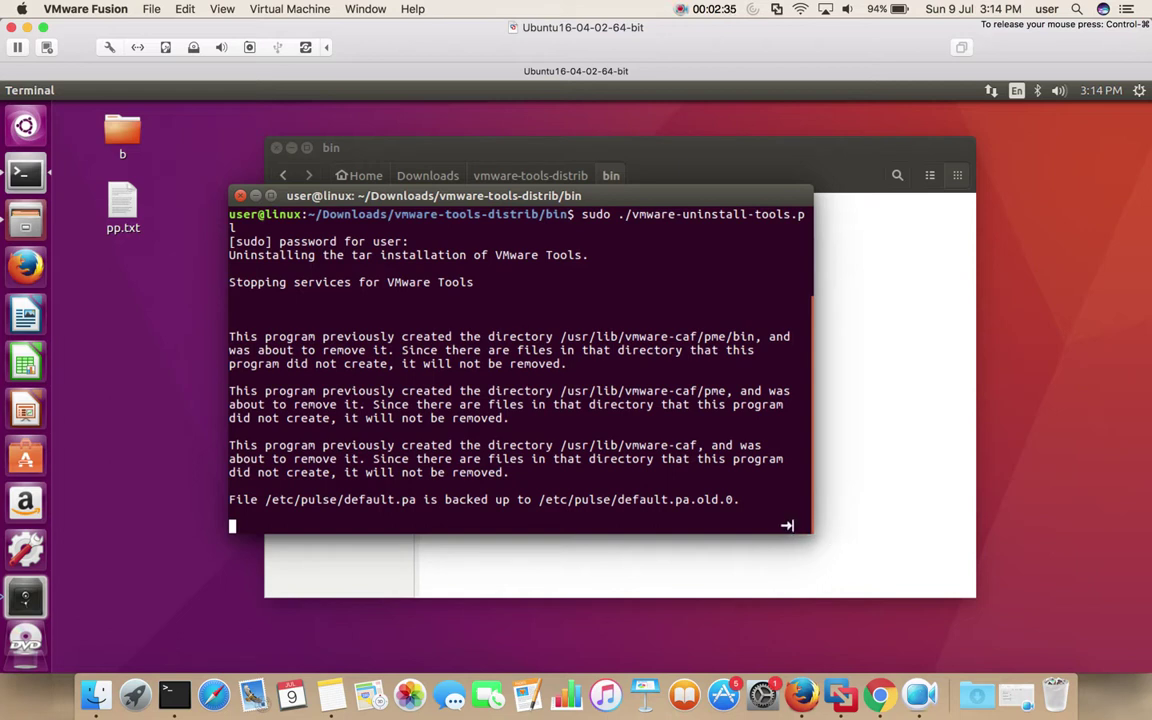
left_click_drag(737, 420, 545, 160)
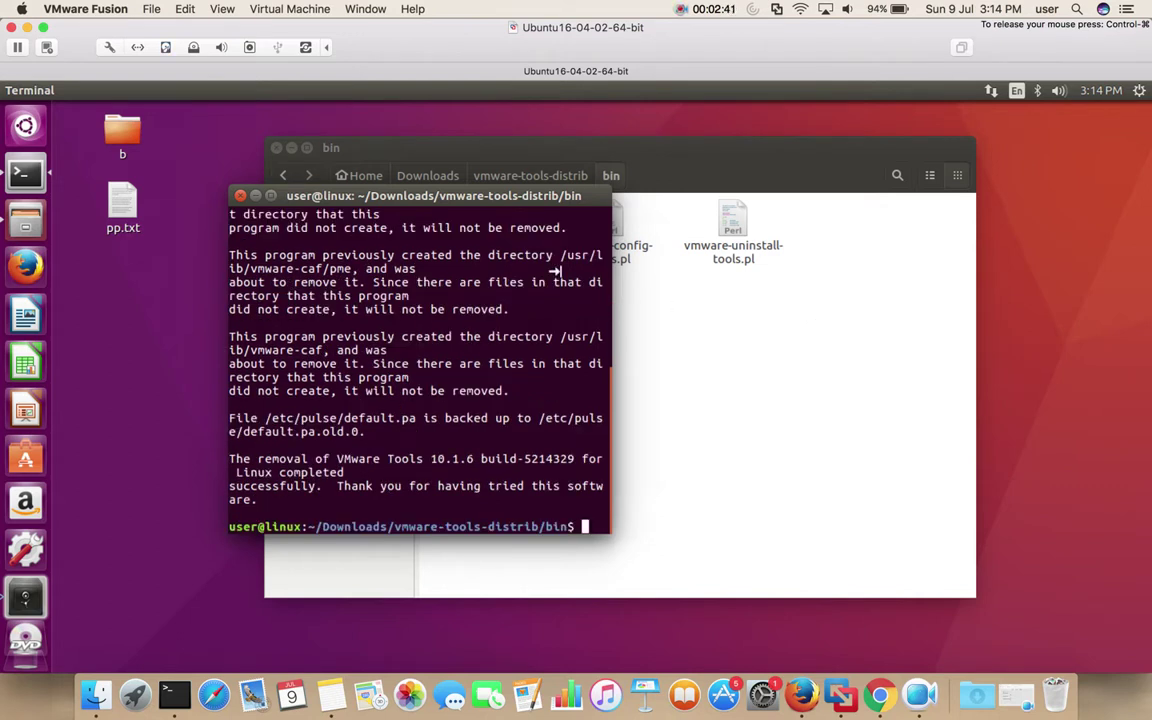
left_click_drag(609, 290, 552, 290)
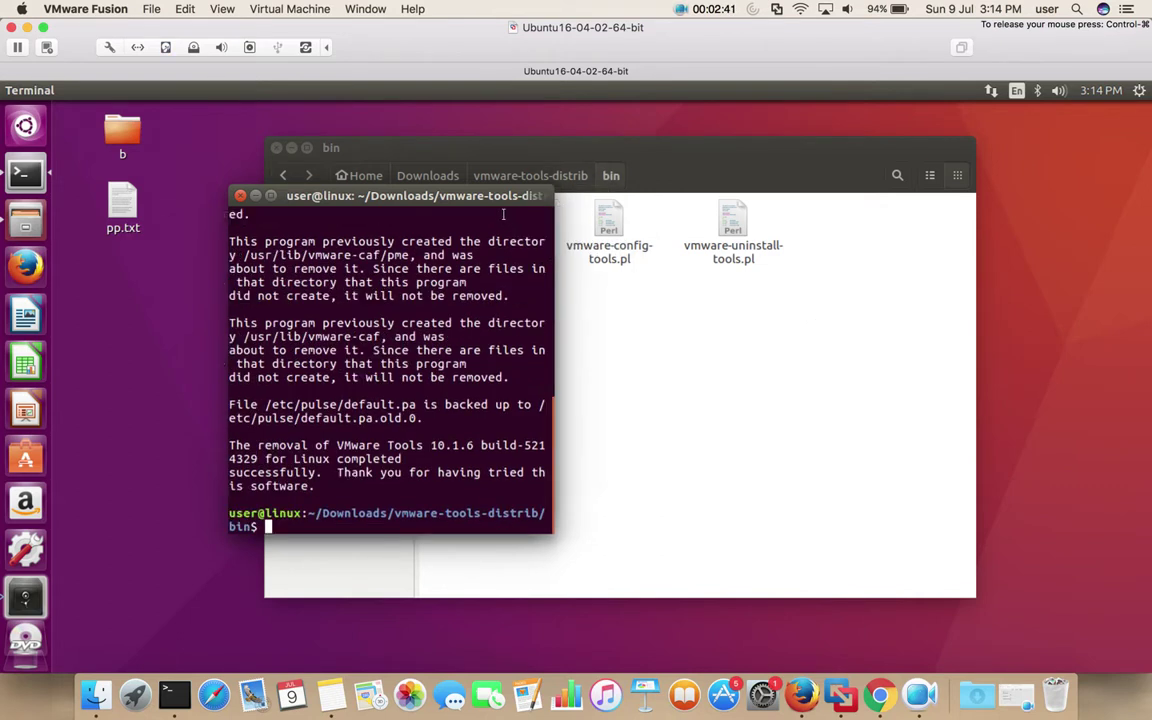
left_click(270, 195)
key("Return")
key("Return")
key("Return")
key("Return")
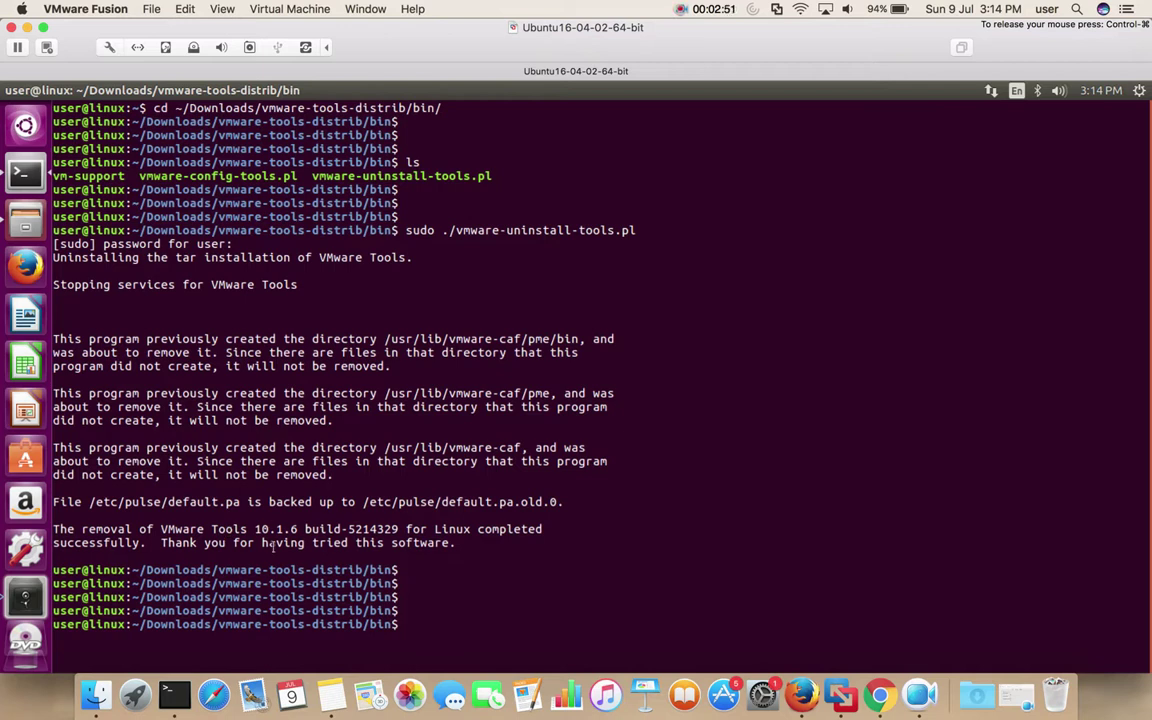
left_click_drag(96, 529, 57, 522)
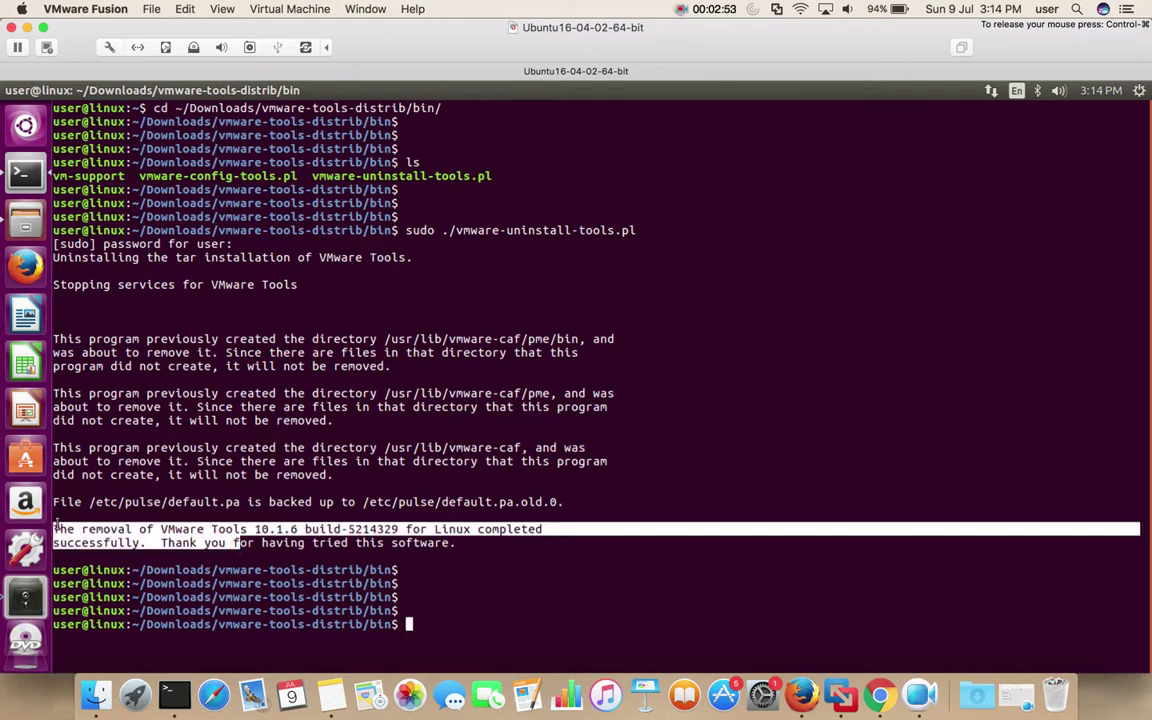
left_click(245, 480)
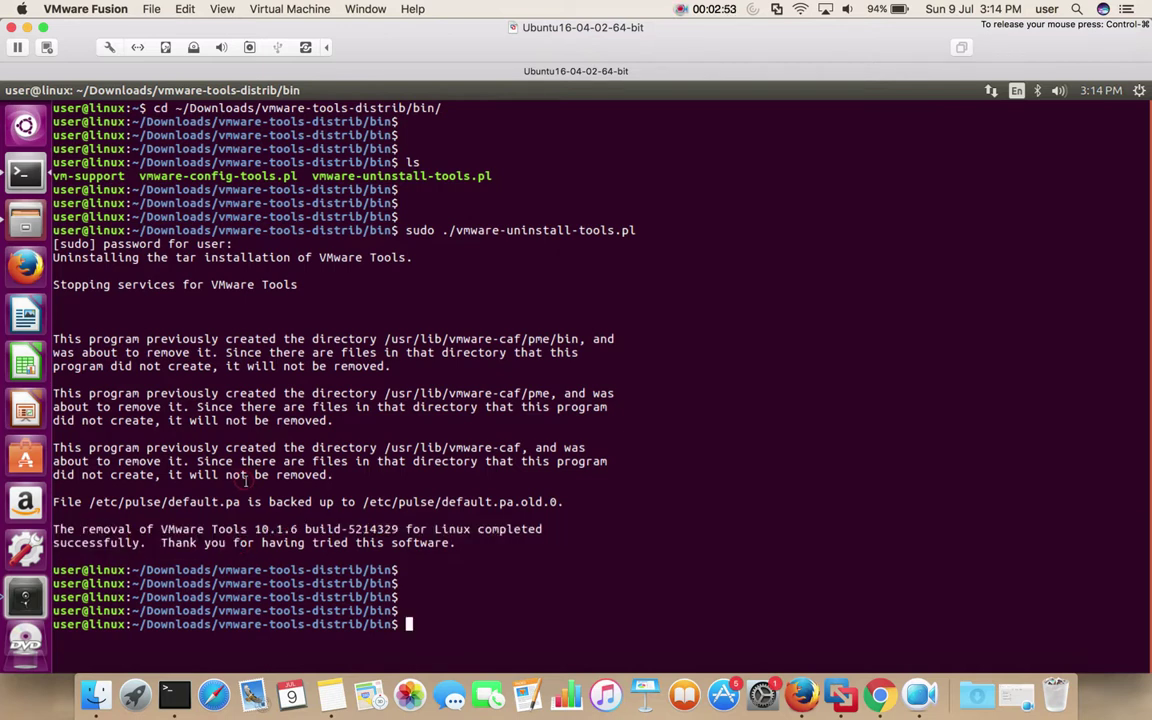
Step: Restart the Ubuntu guest with 'sudo reboot' and wait for the login screen
left_click(272, 9)
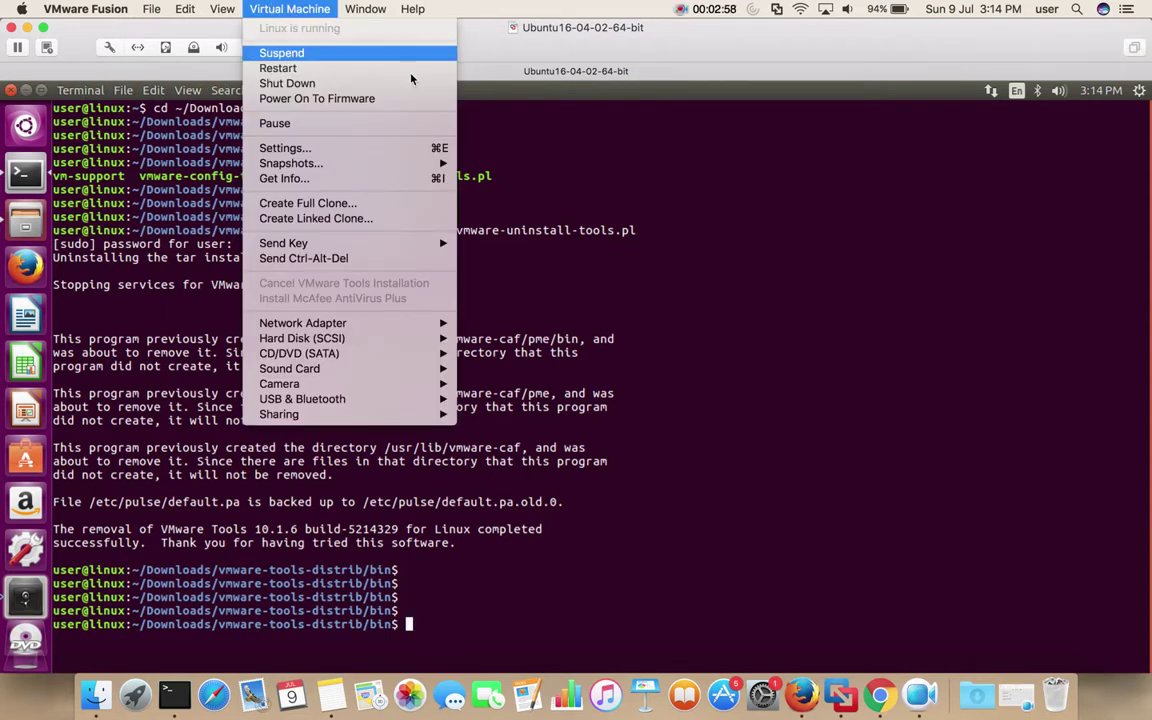
left_click(605, 216)
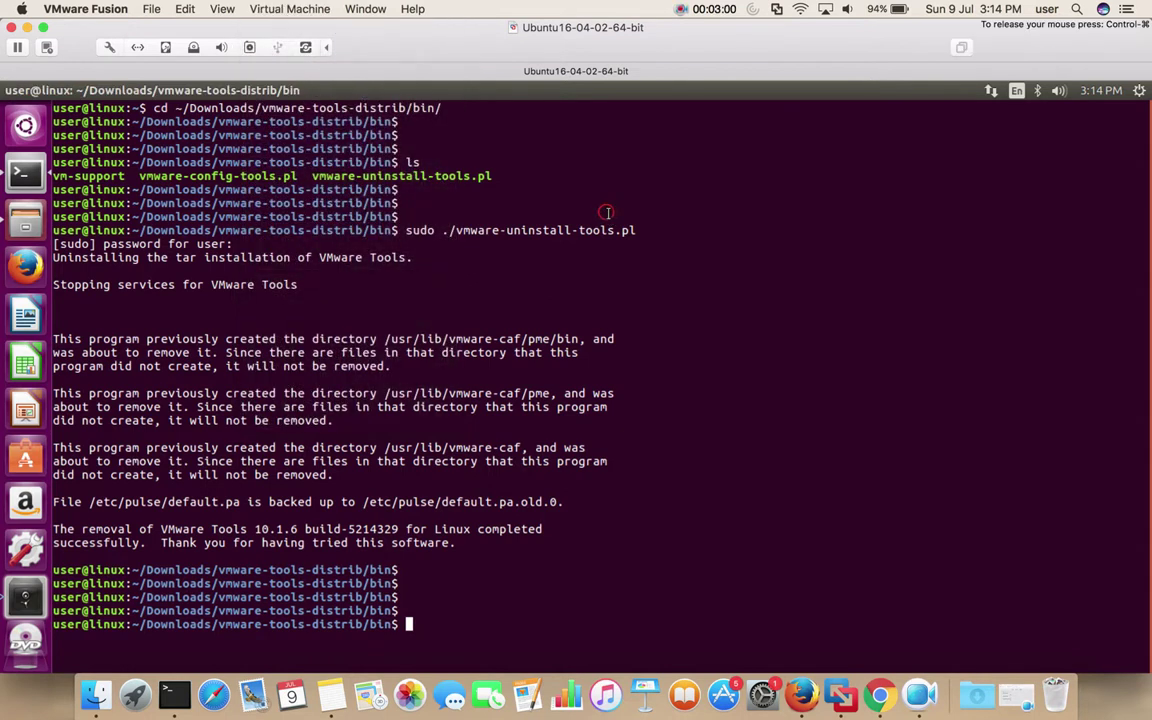
left_click(290, 10)
left_click(473, 163)
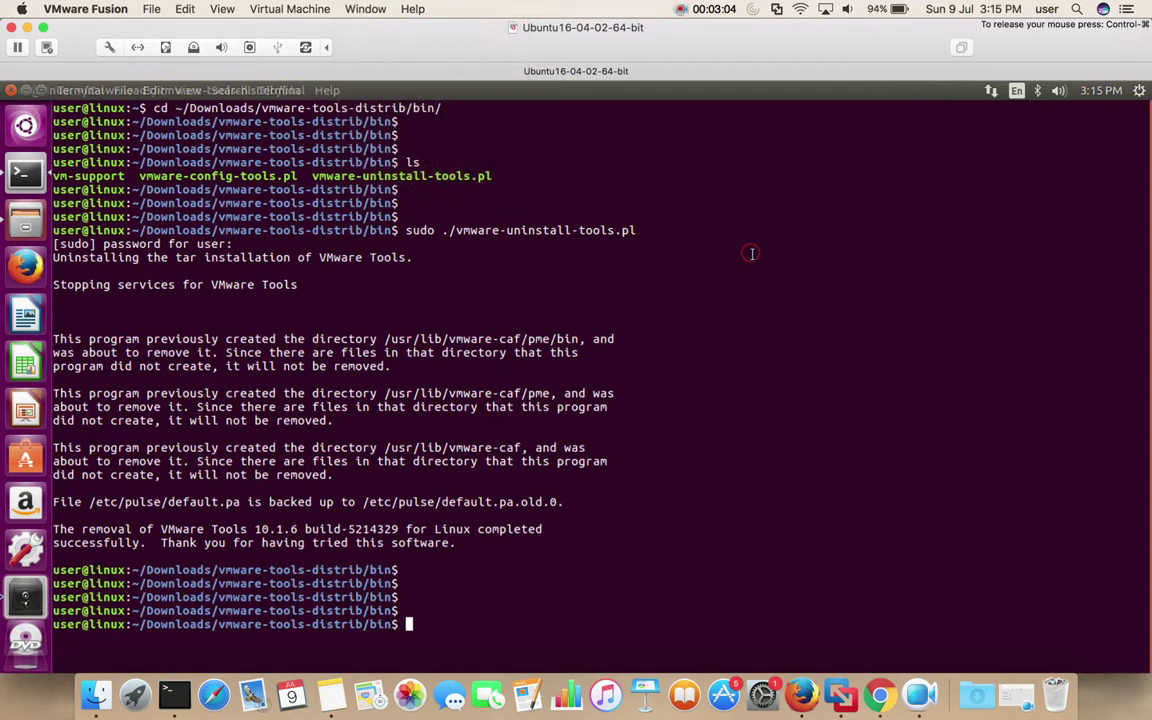
type("sudo reboot")
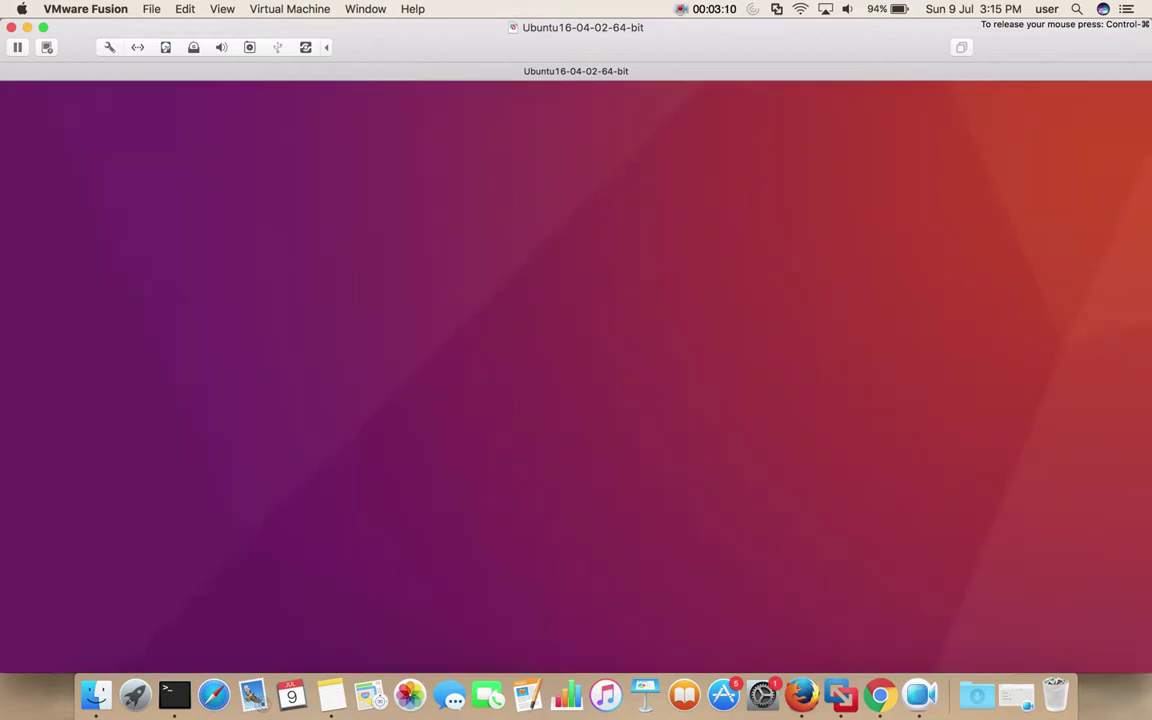
key("Return")
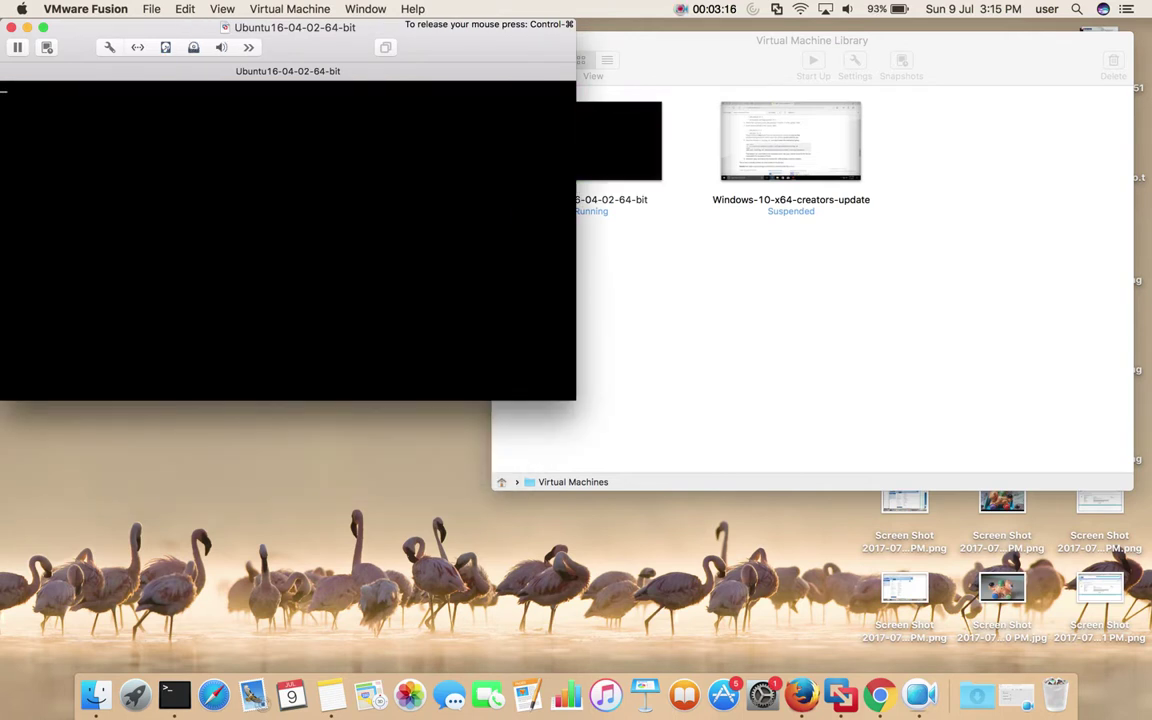
left_click(285, 10)
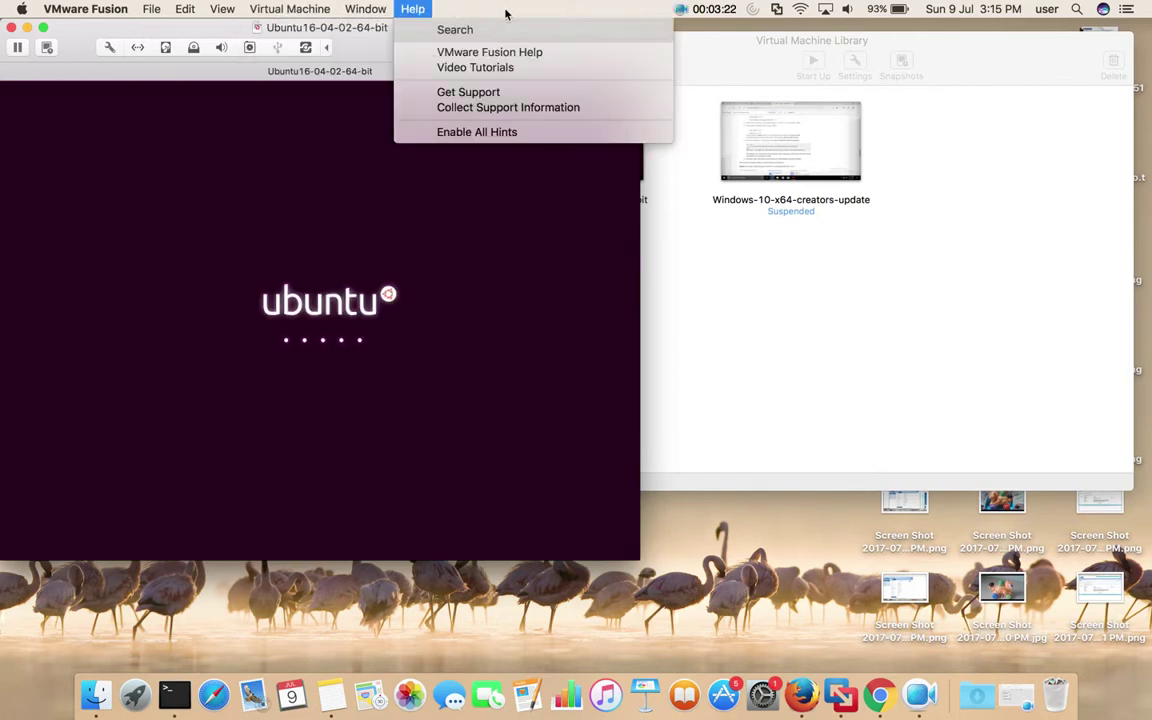
left_click(505, 11)
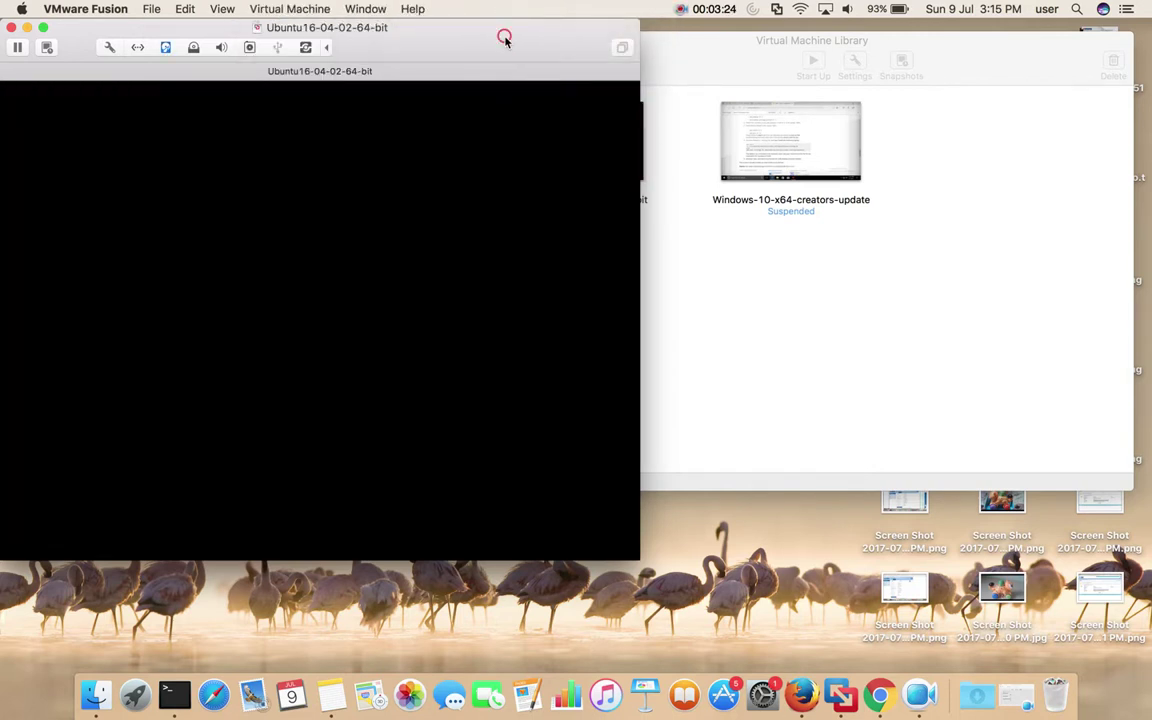
left_click_drag(505, 40, 535, 49)
Step: Log into the Ubuntu guest by entering the user's password at the login screen
left_click(390, 215)
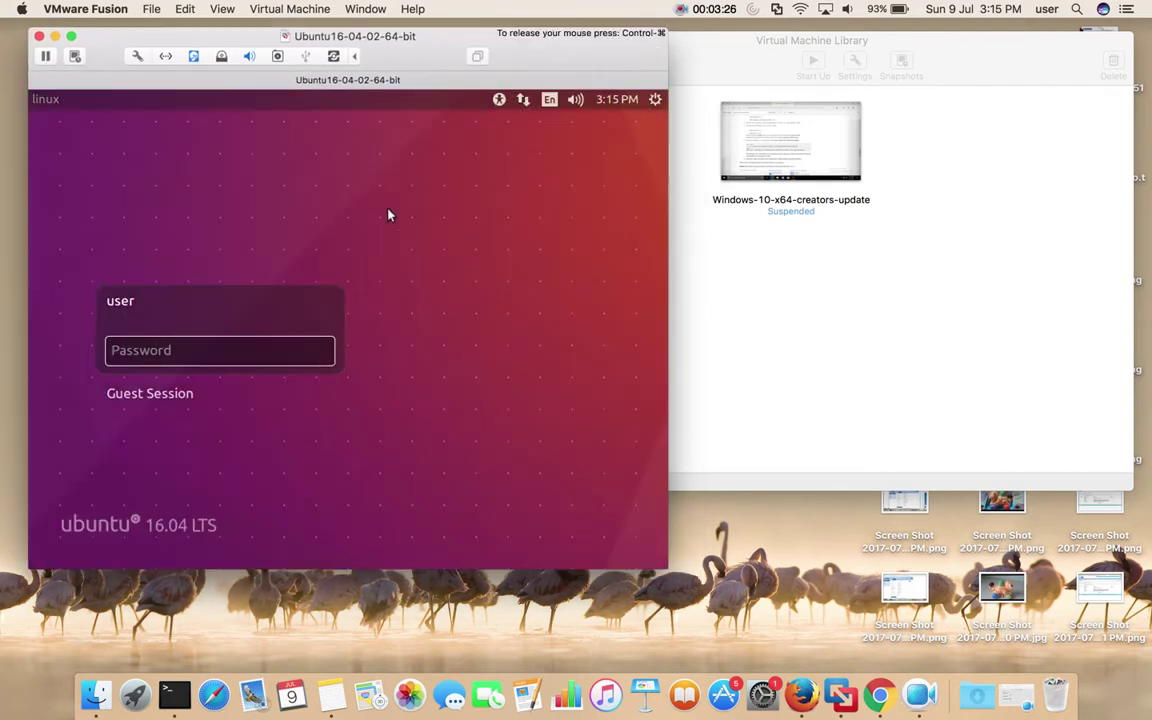
left_click(292, 350)
type("pa")
key("Return")
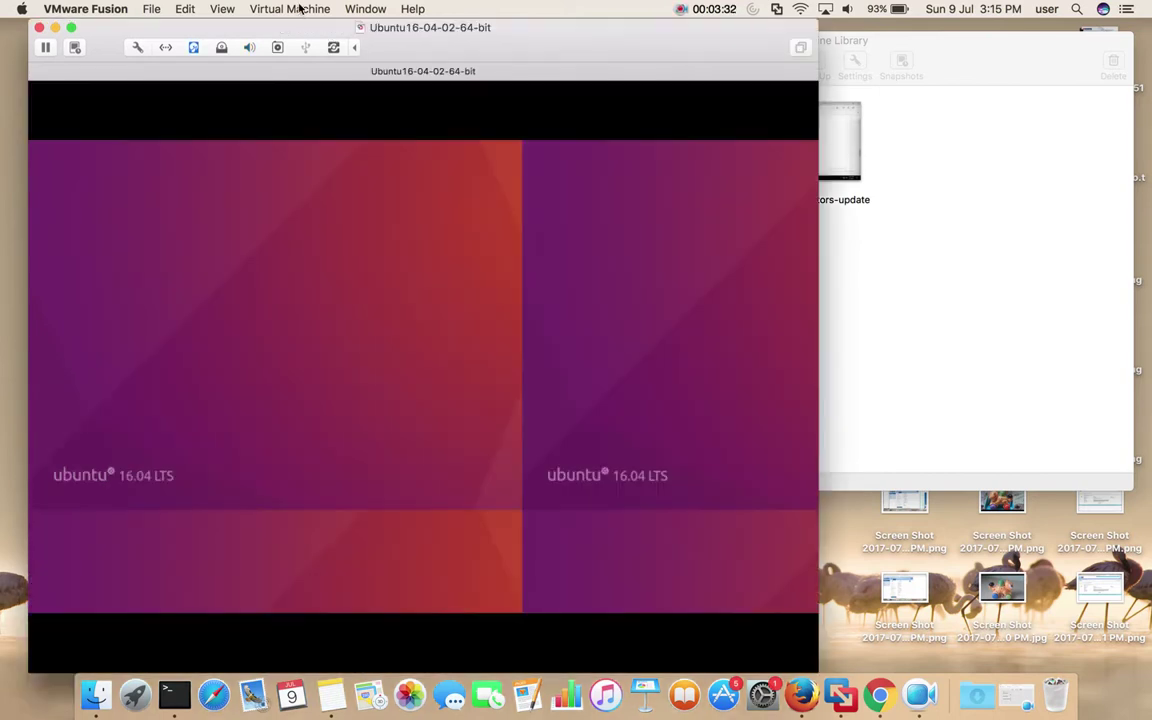
Step: Check the Virtual Machine menu's tools entry and rearrange the VM and Library windows
left_click(298, 8)
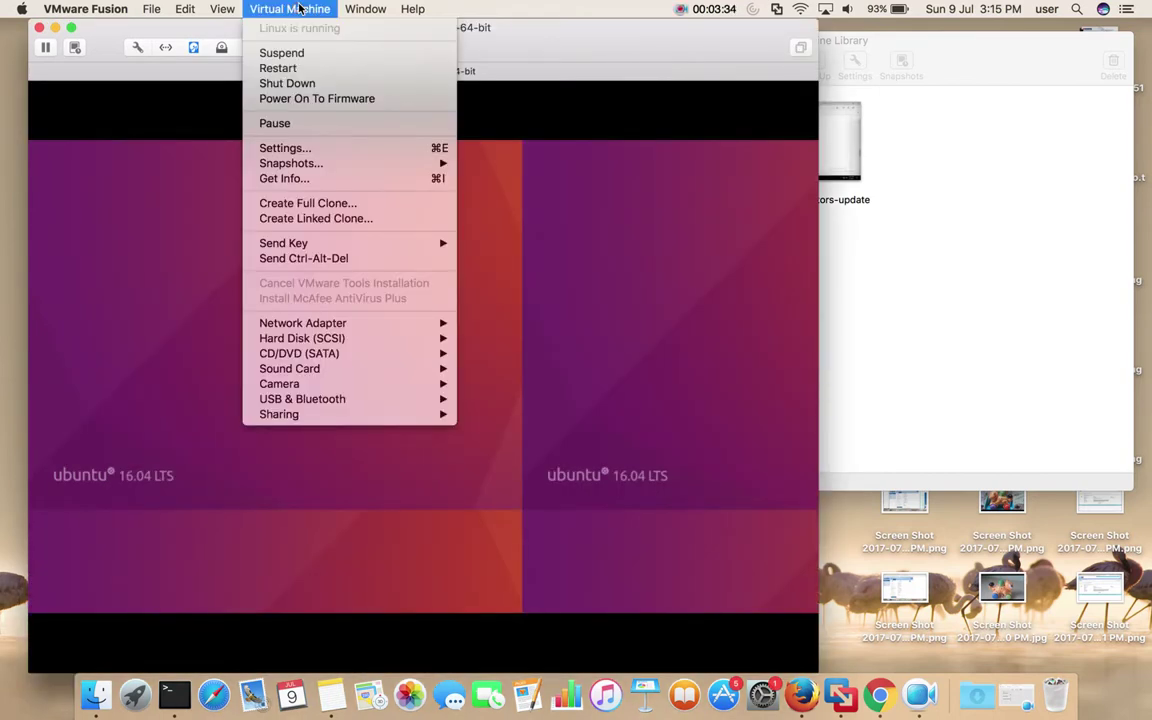
left_click(525, 58)
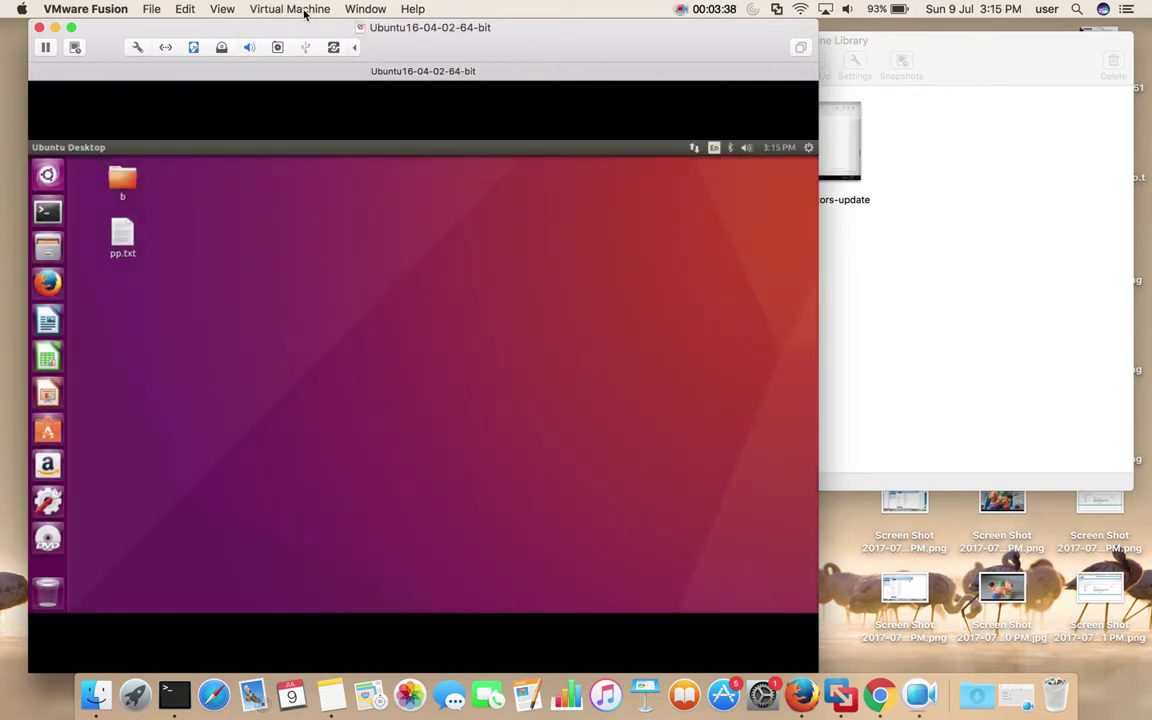
left_click(303, 10)
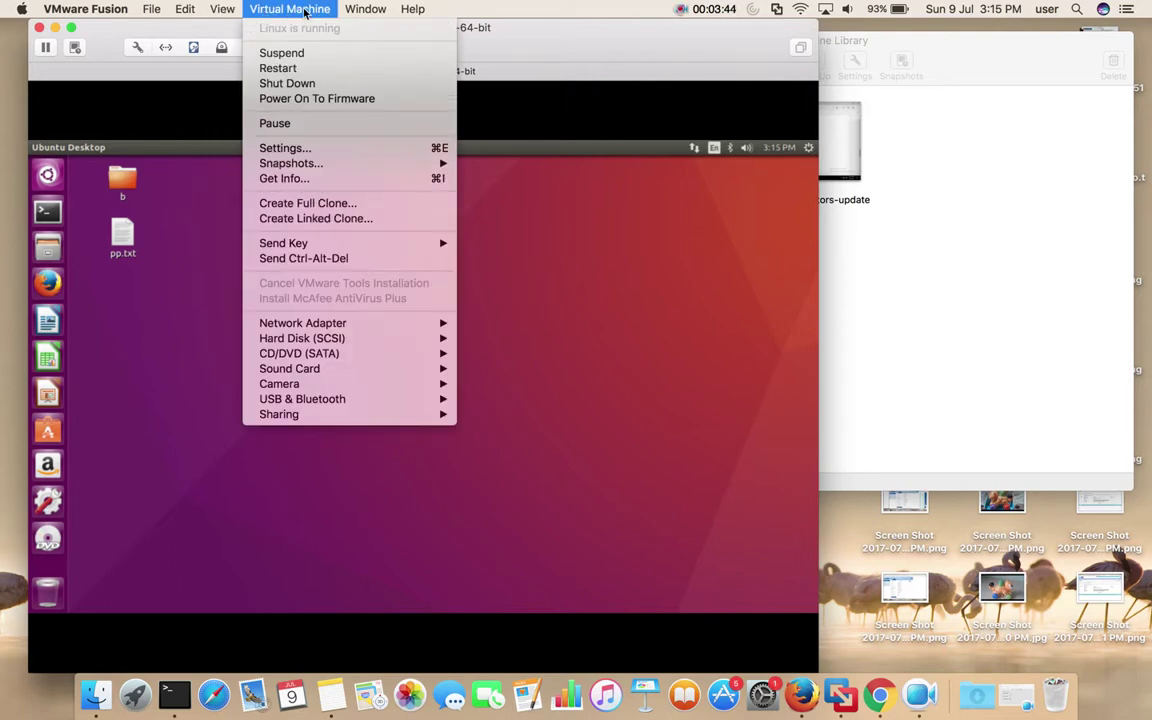
left_click(680, 290)
left_click_drag(701, 58, 789, 115)
left_click(967, 252)
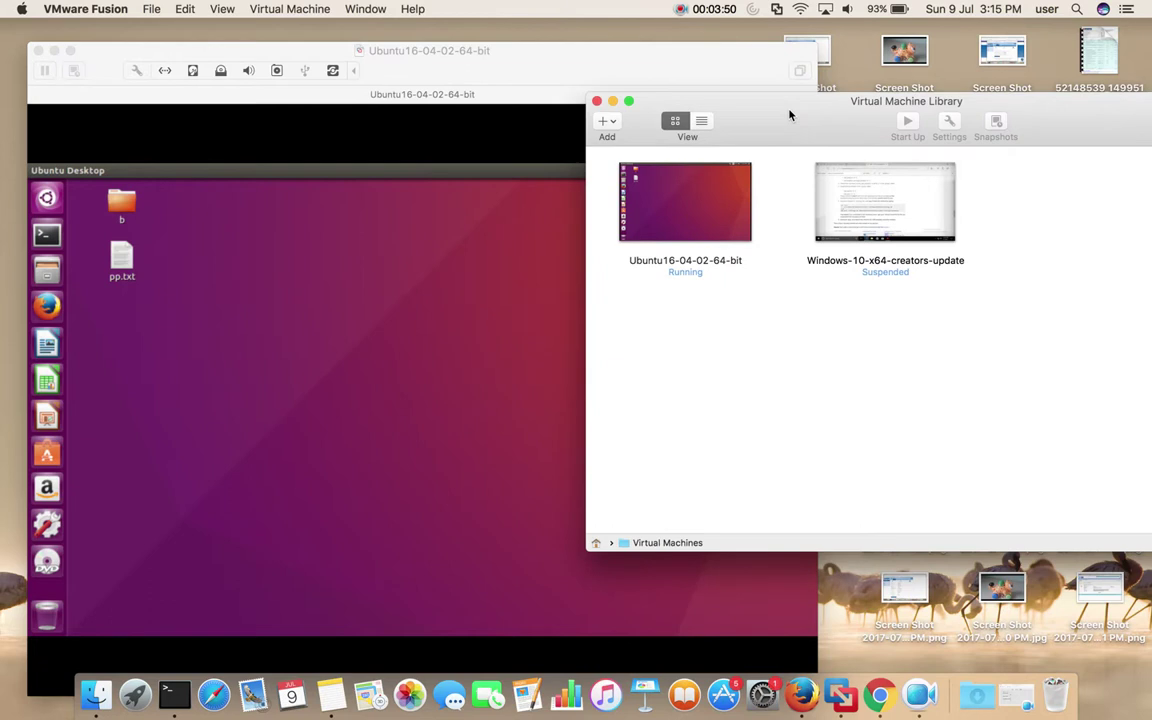
left_click(578, 63)
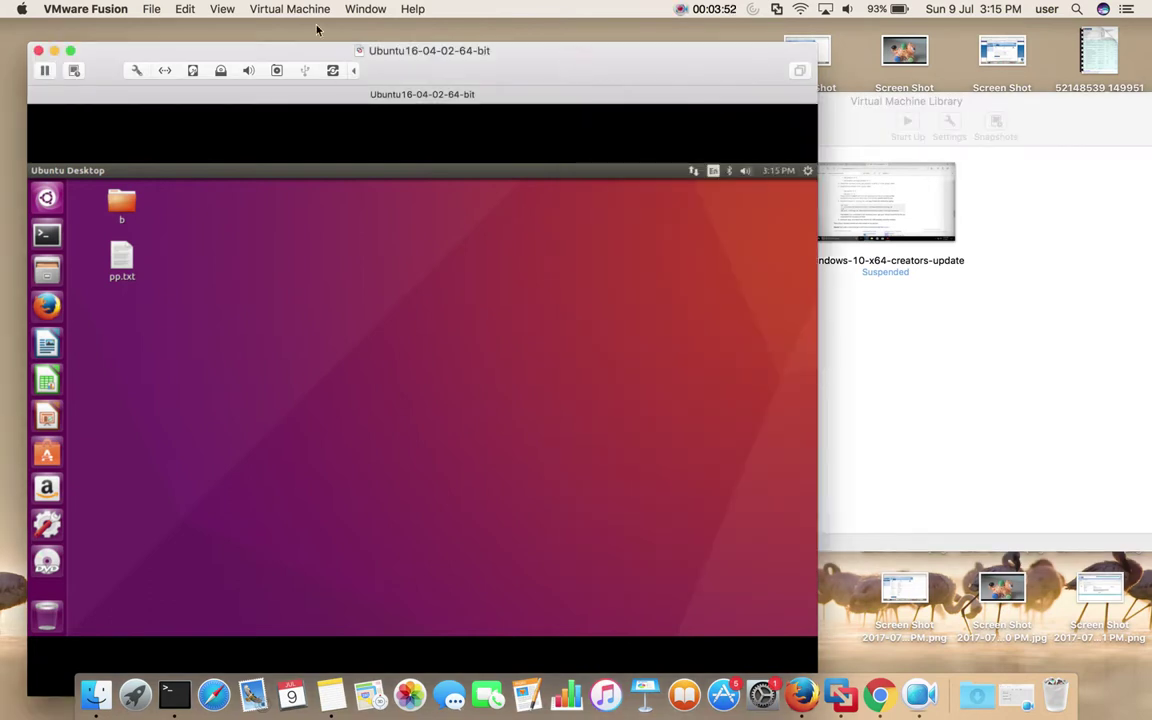
left_click(290, 9)
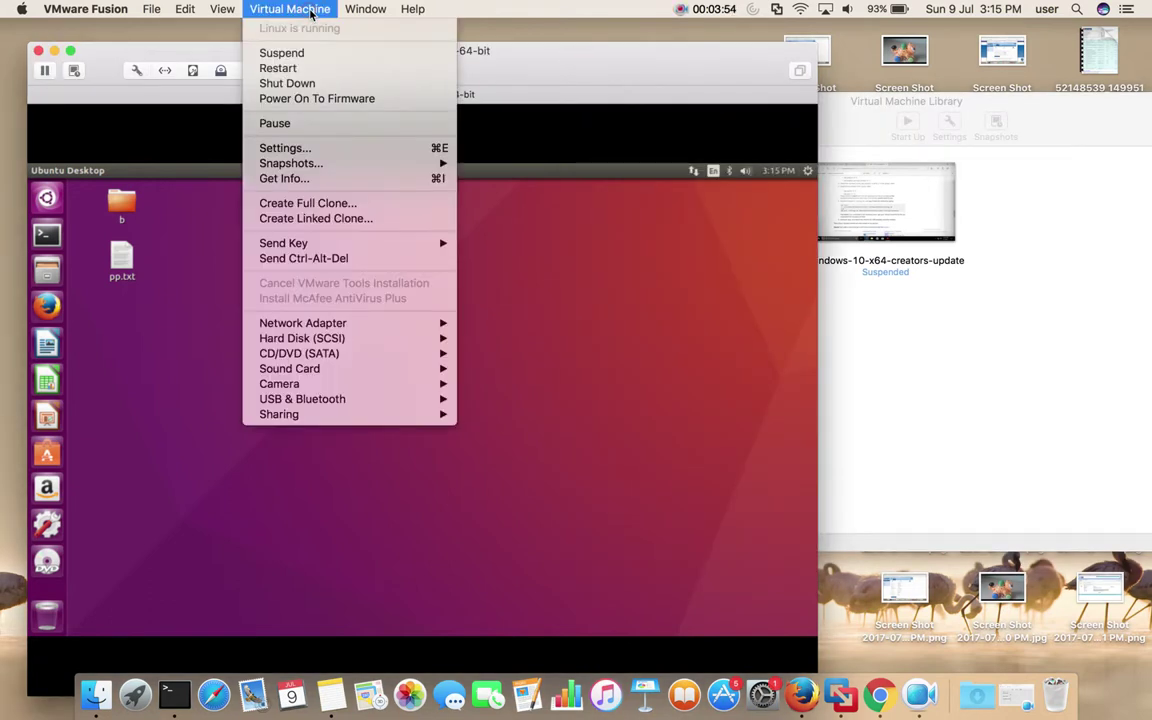
mouse_move(352, 12)
left_click(676, 77)
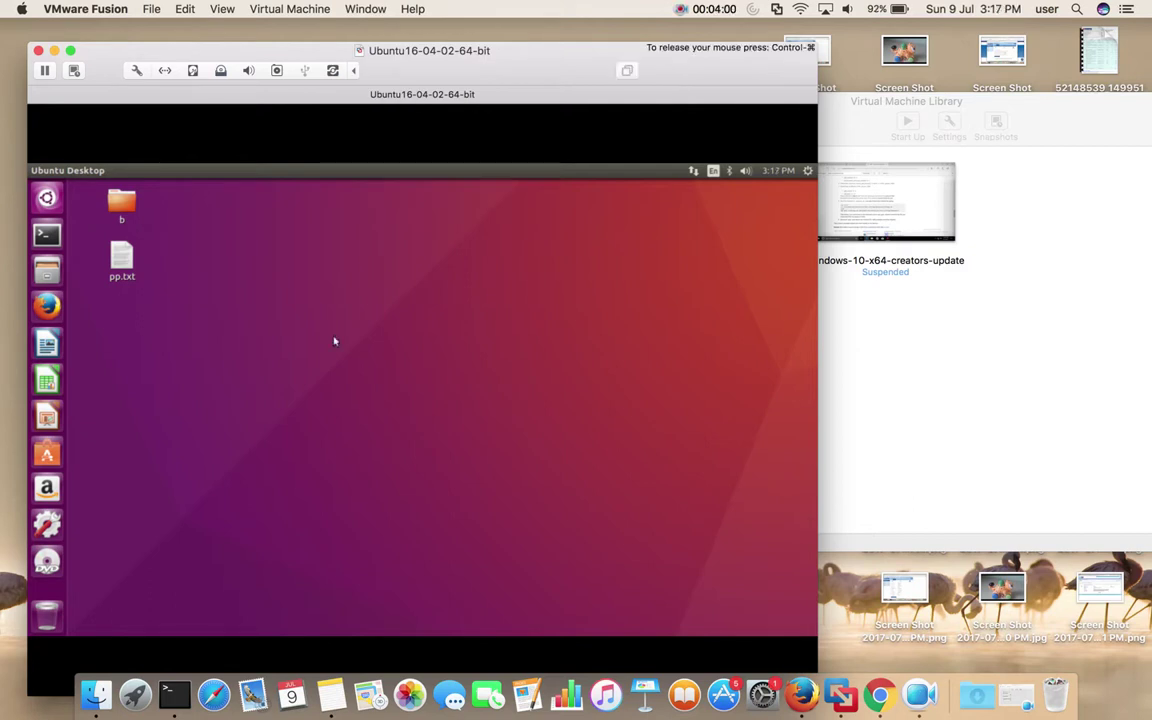
Step: Open folder b, switch to Downloads, then open the Virtual Machine menu showing Install VMware Tools
key("alt")
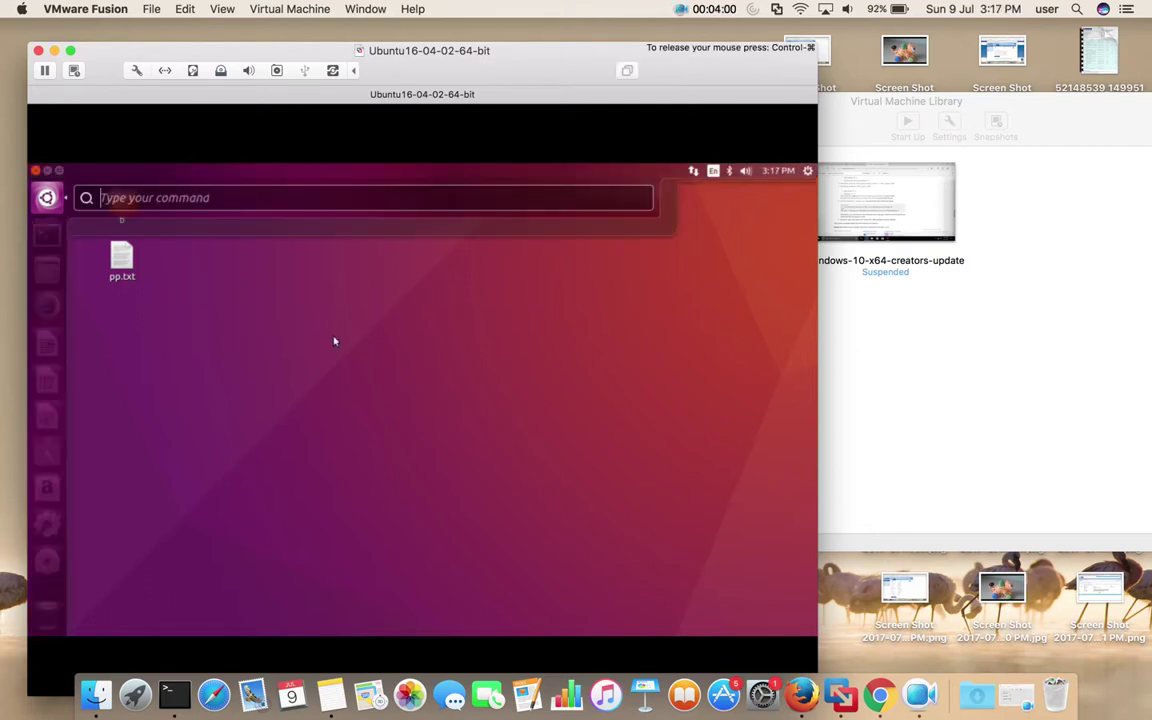
key("Escape")
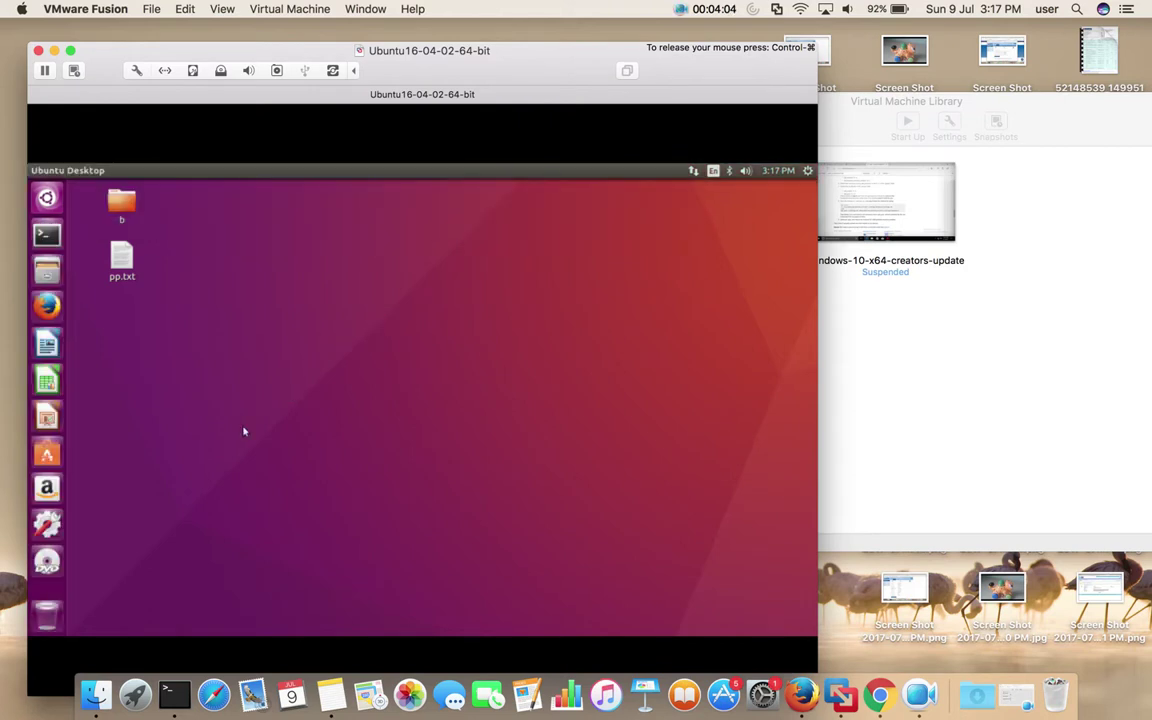
double_click(118, 202)
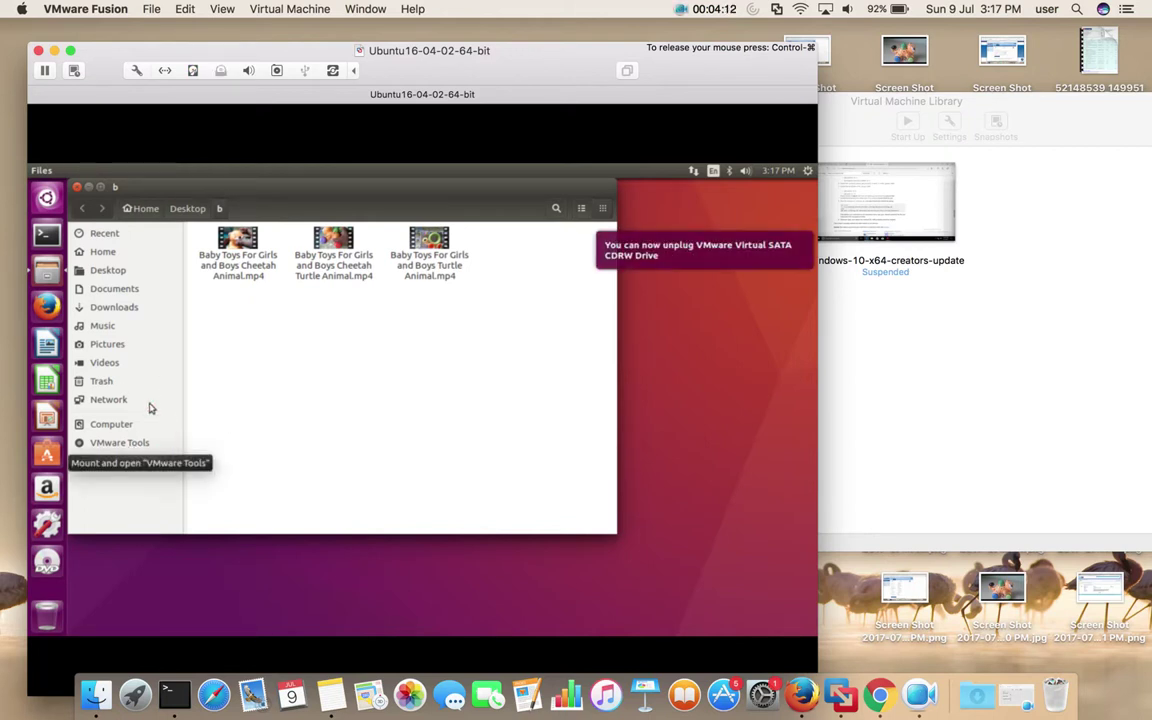
left_click(114, 307)
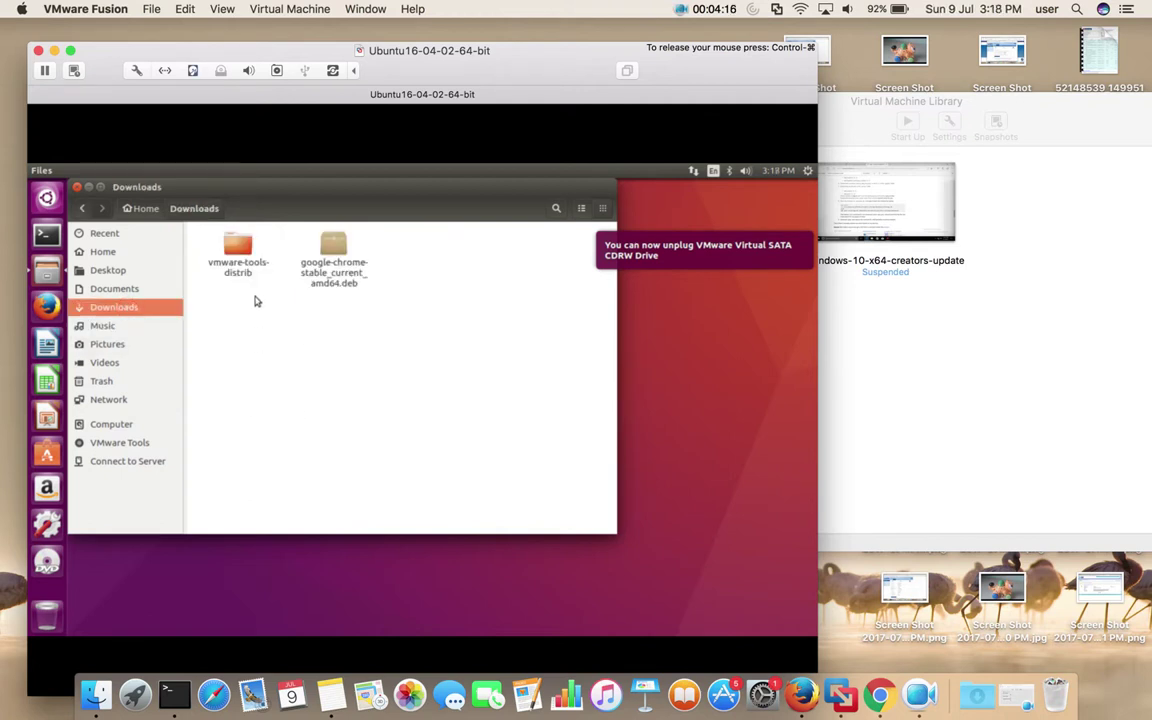
left_click(278, 11)
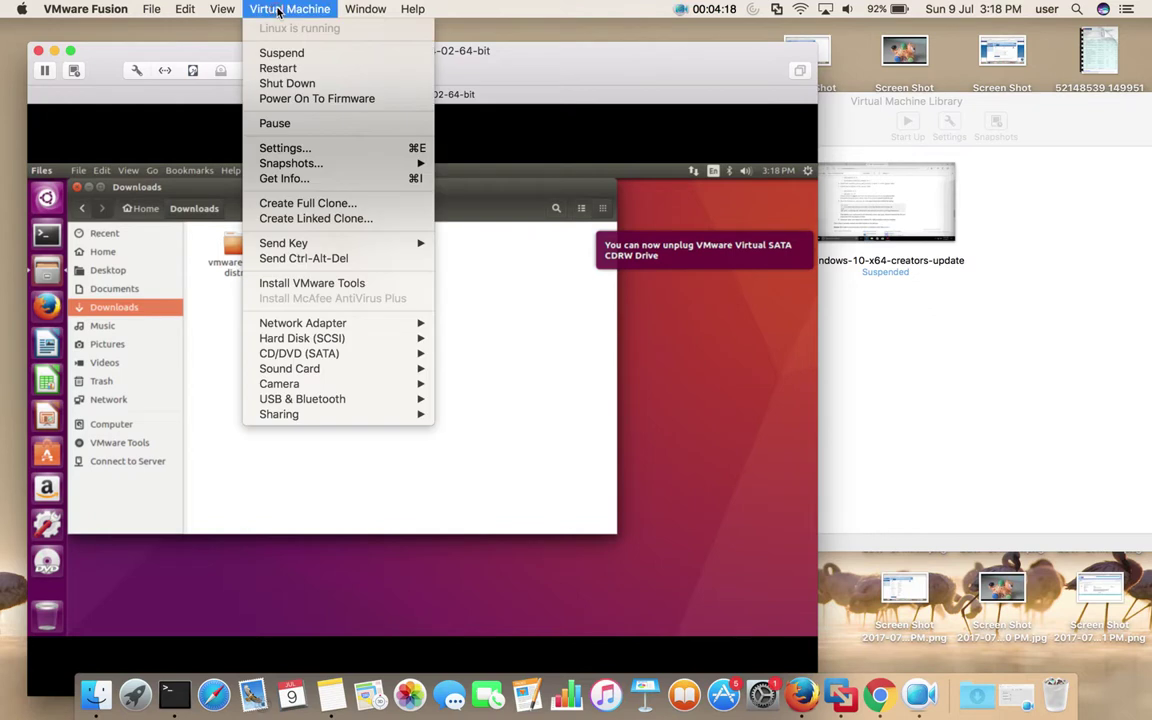